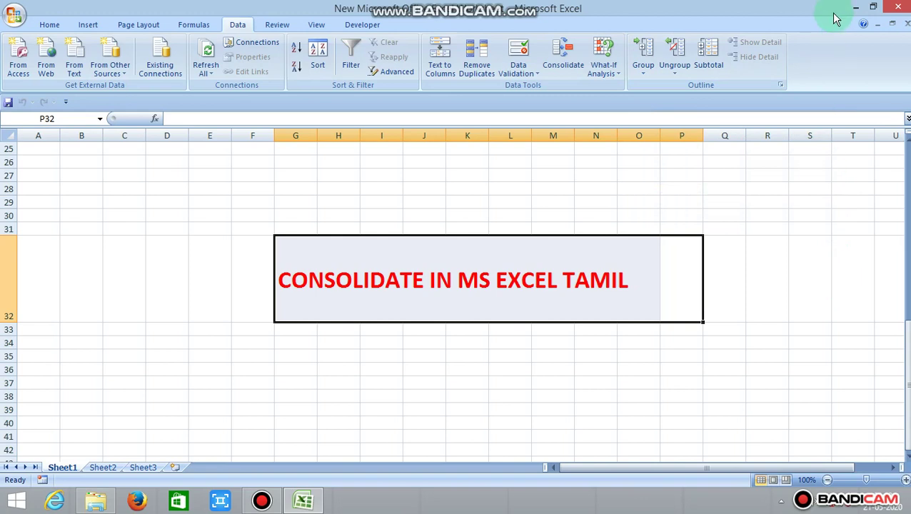
Step: Open the 2017 workbook from the desktop to show its 2017 PRODUCT DETAILS table
click(857, 9)
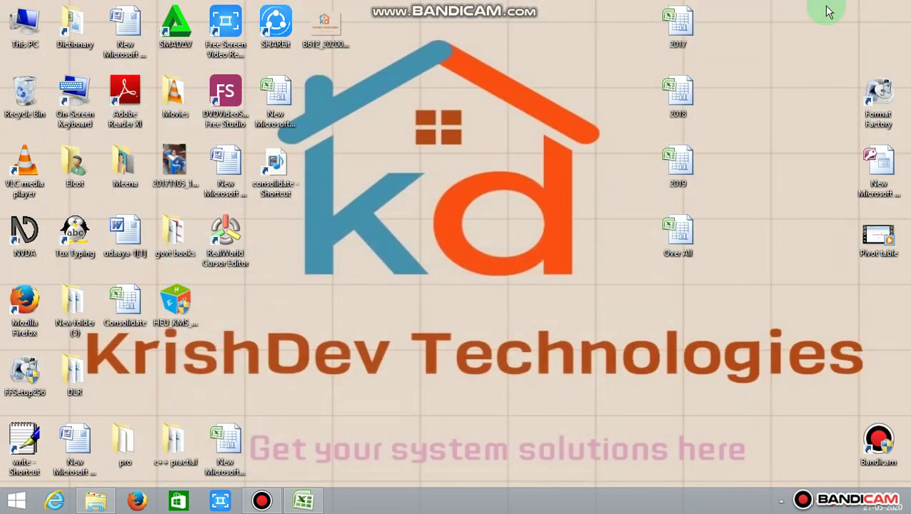
double_click(690, 33)
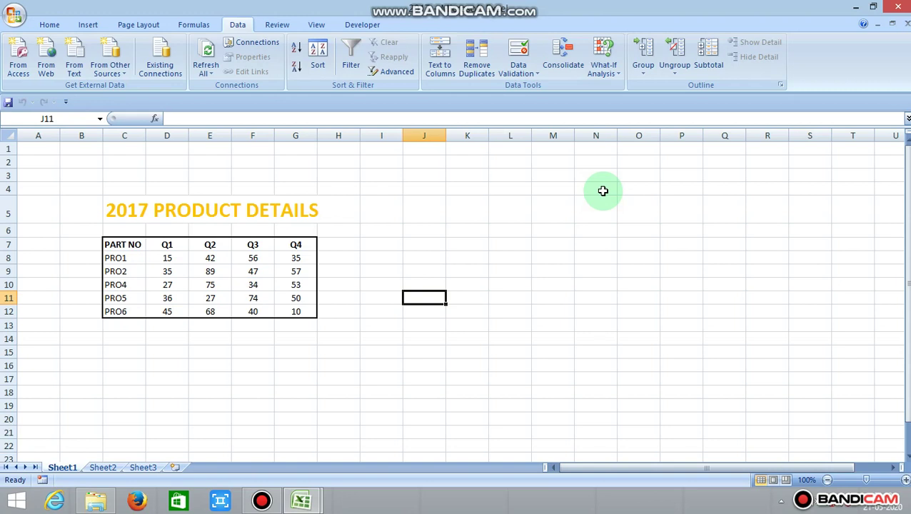
Step: Open the 2018, 2019 and Over All workbooks from their desktop icons
click(855, 12)
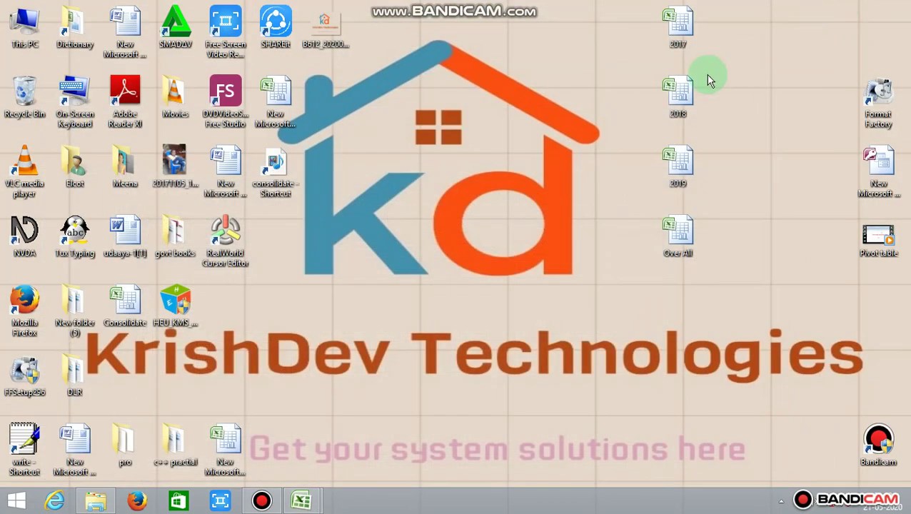
double_click(682, 89)
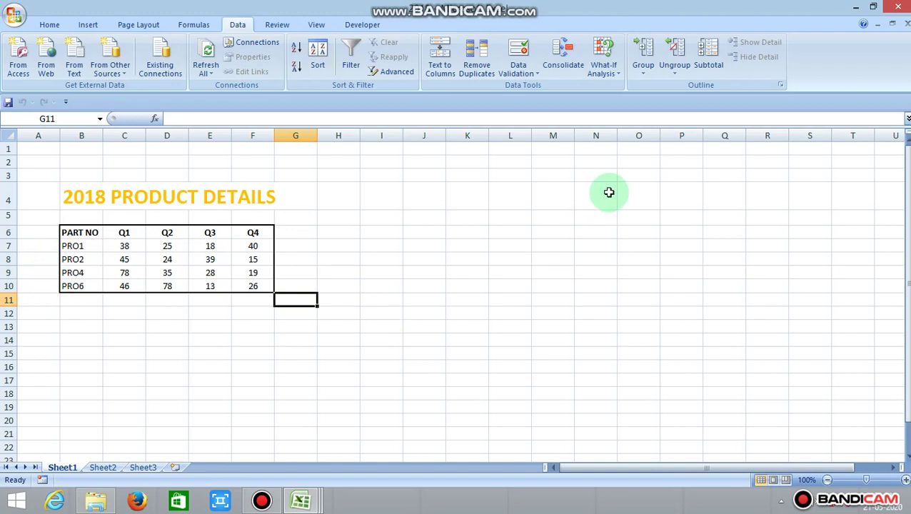
click(857, 7)
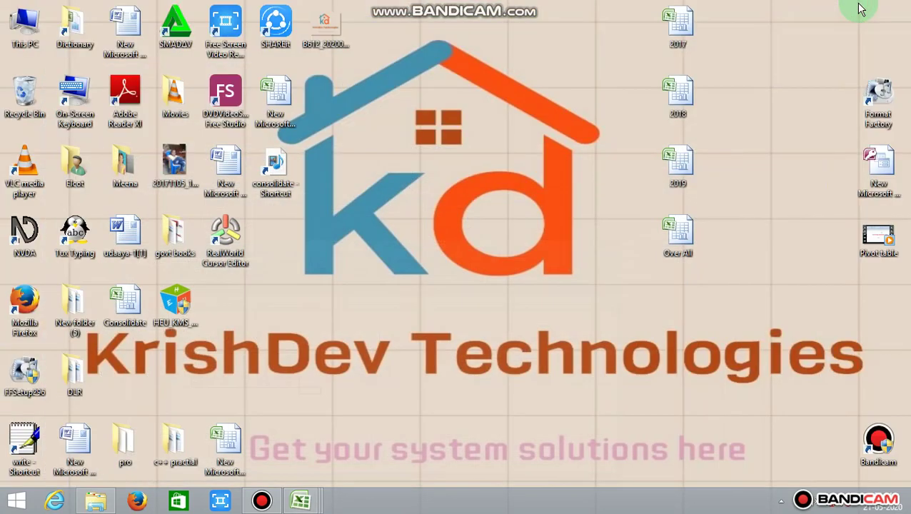
double_click(691, 159)
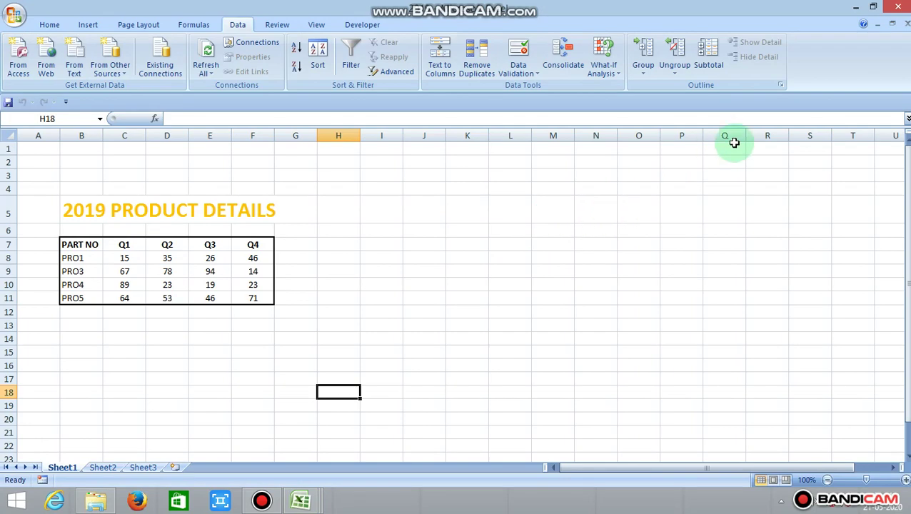
click(854, 9)
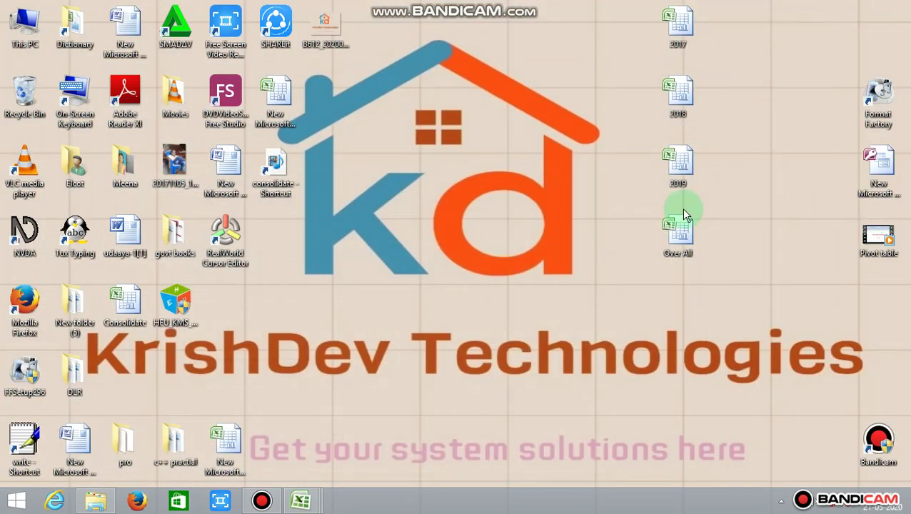
double_click(682, 220)
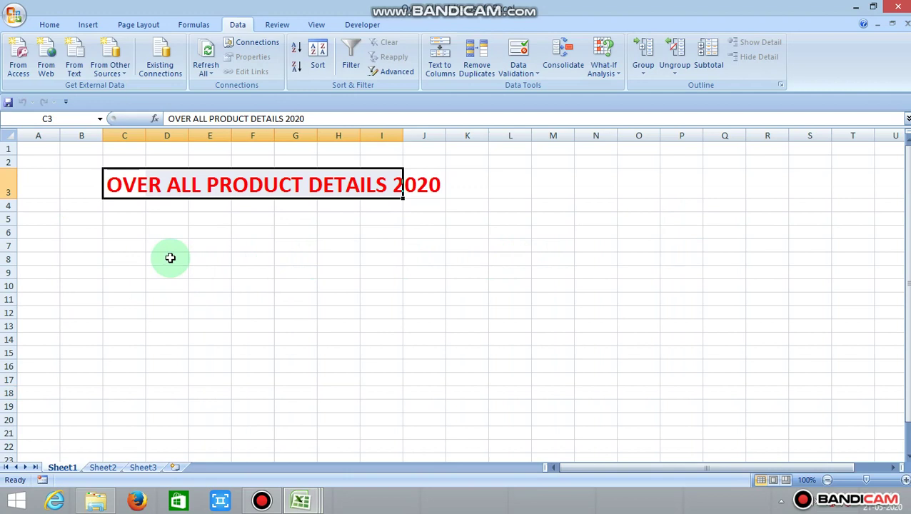
click(125, 221)
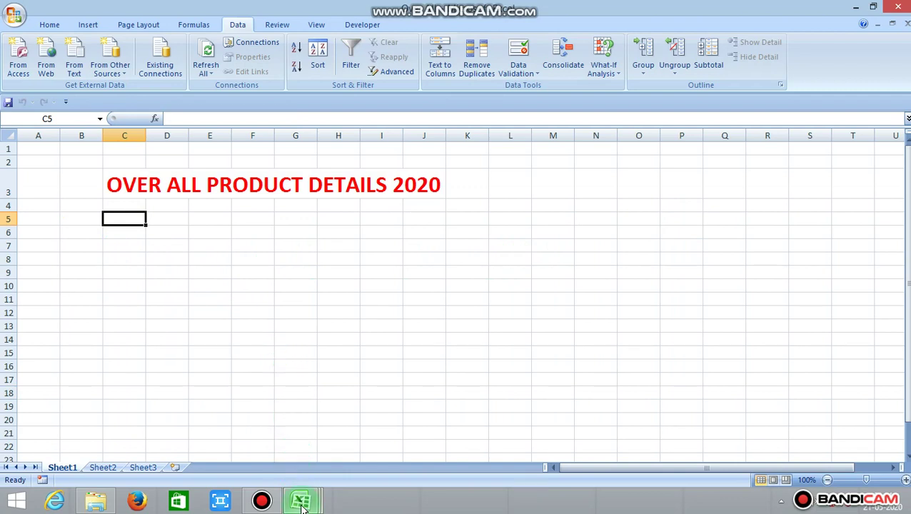
mouse_move(301, 502)
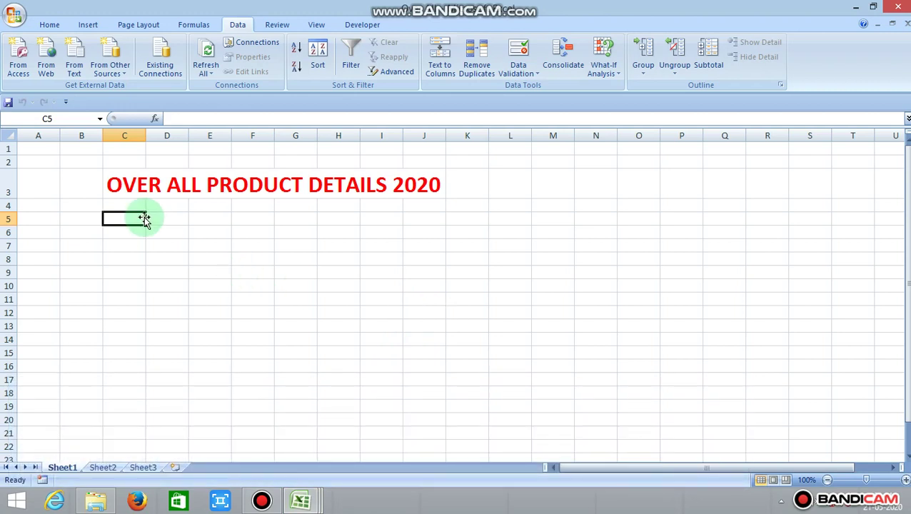
click(44, 27)
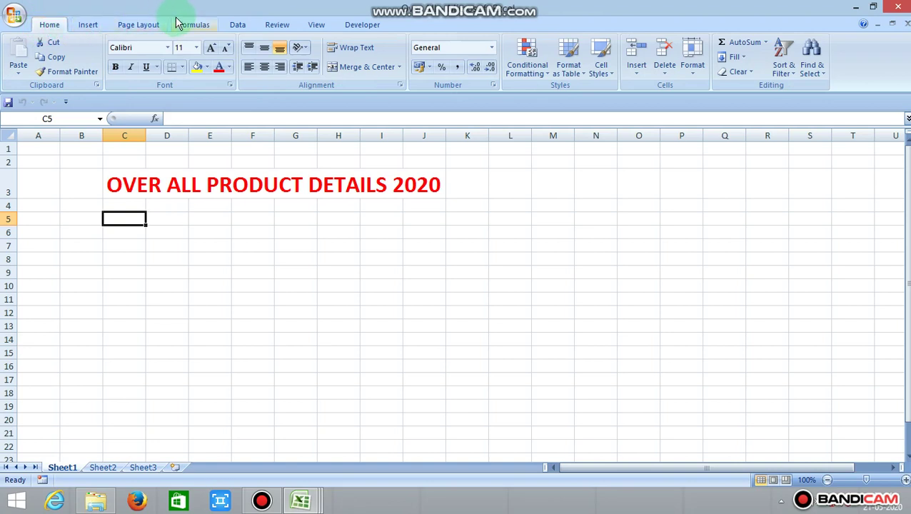
click(242, 26)
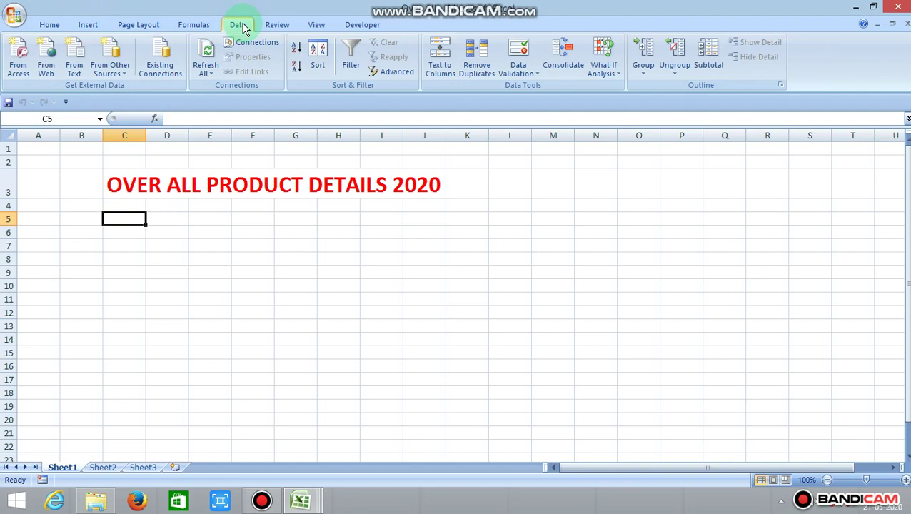
Step: Open Data > Consolidate, keep Sum as the function, and empty the Reference box
click(560, 67)
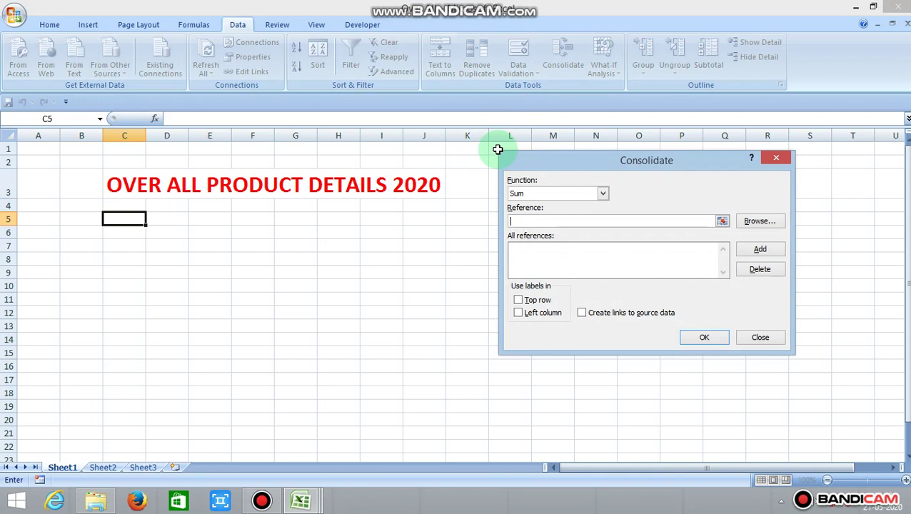
click(498, 149)
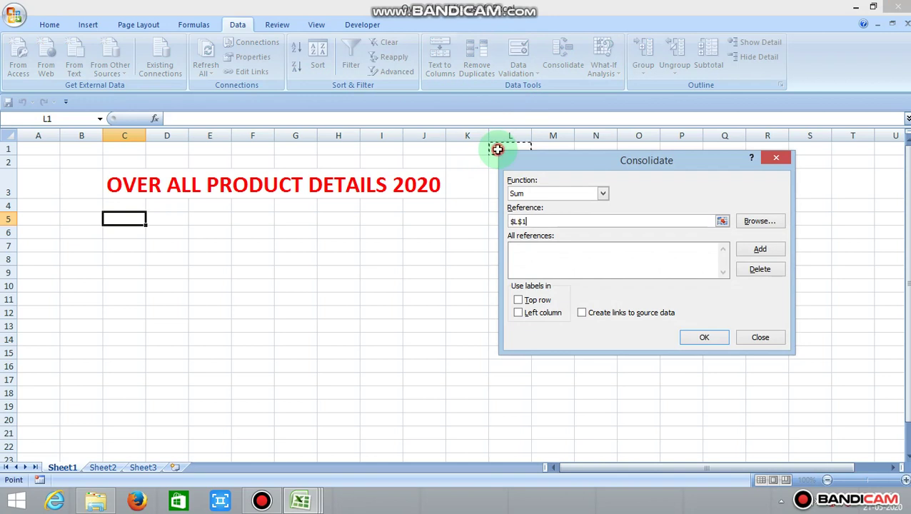
click(531, 186)
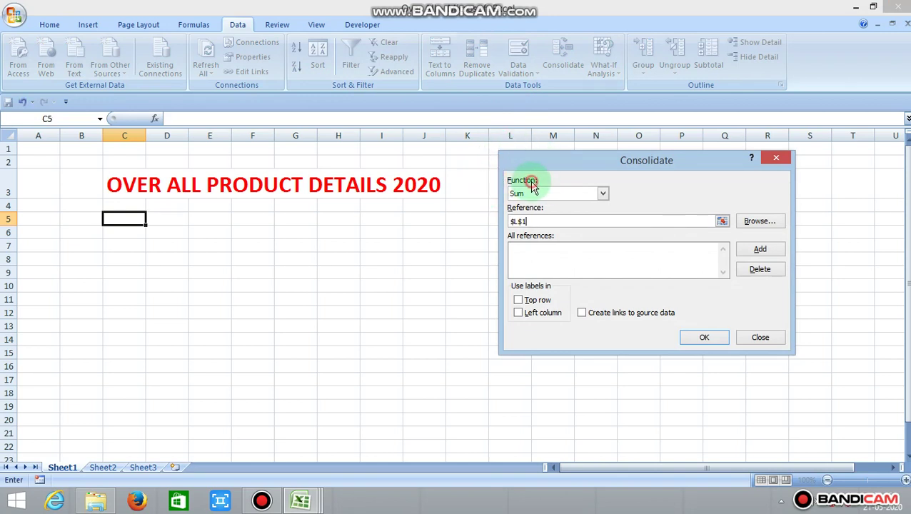
click(603, 194)
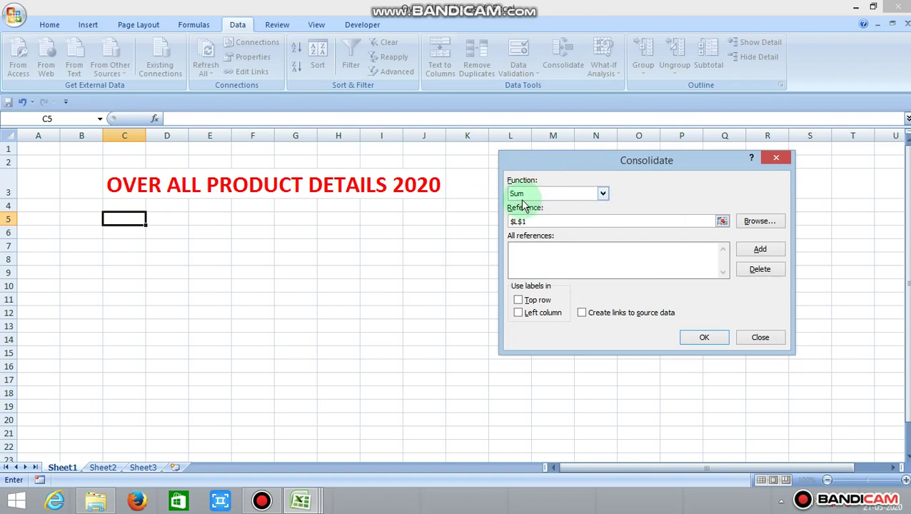
click(486, 204)
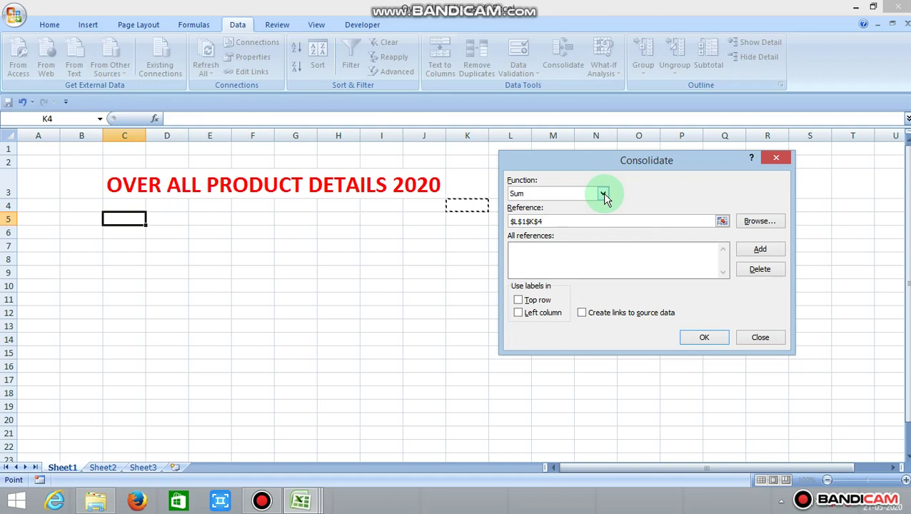
click(603, 194)
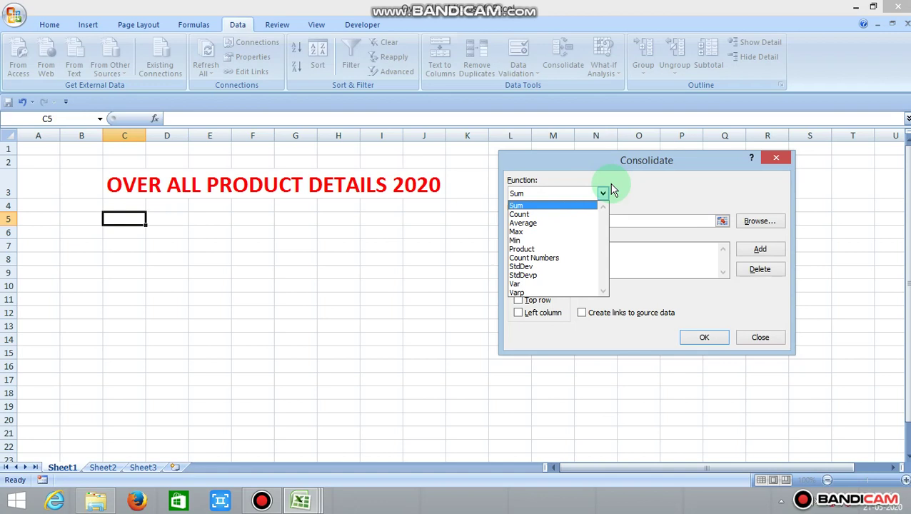
click(594, 195)
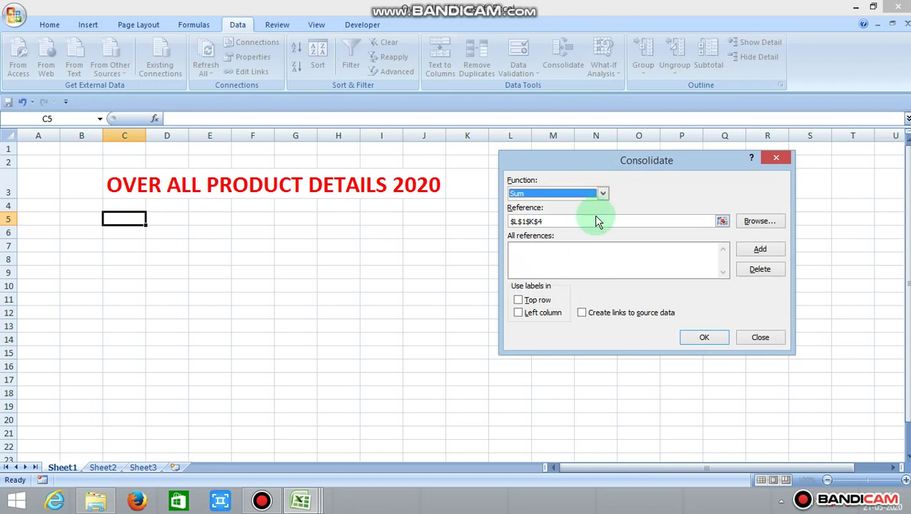
click(593, 221)
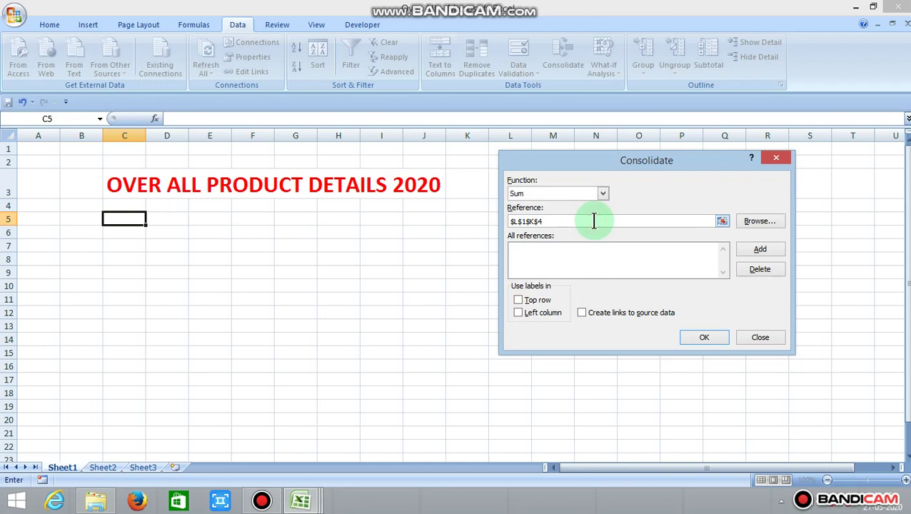
key(BackSpace)
key(BackSpace)
key(BackSpace)
key(BackSpace)
key(BackSpace)
key(BackSpace)
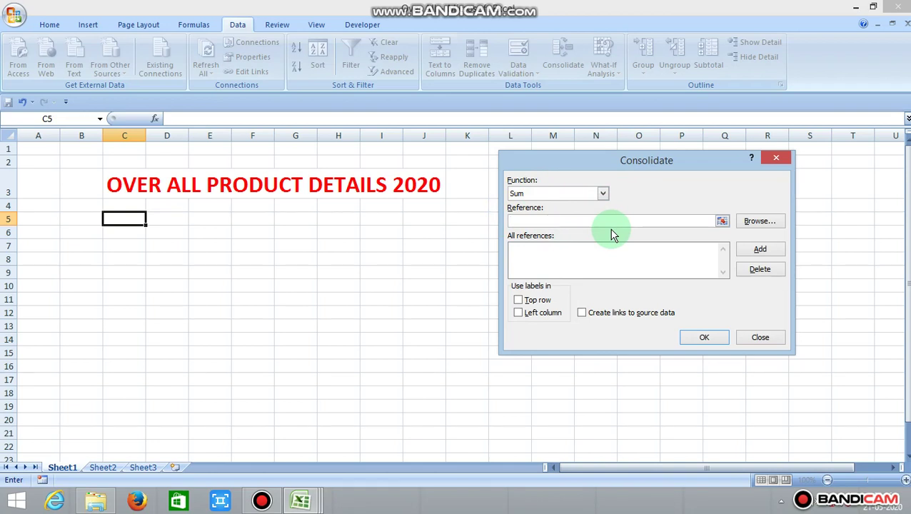
Step: Add the 2017 workbook's Sheet1 range $C$7:$G$12 to the references, then clear the Reference box
click(723, 221)
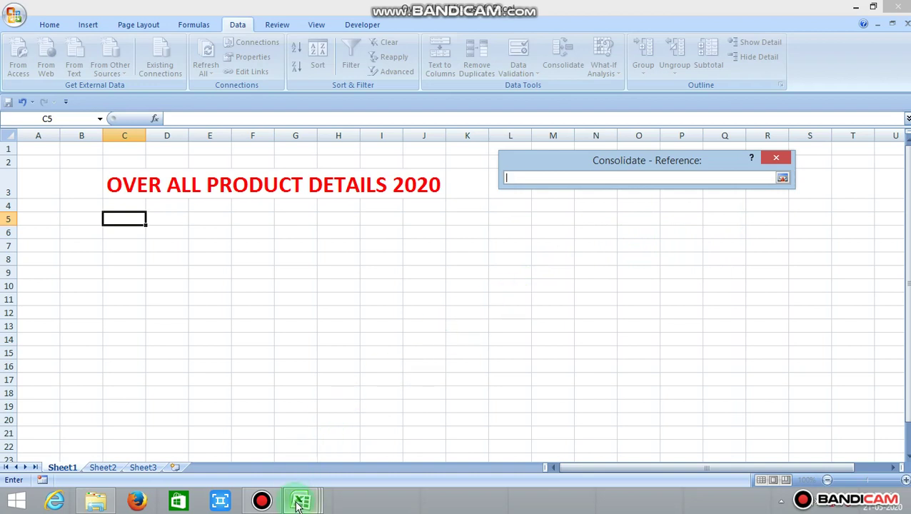
mouse_move(300, 505)
click(269, 456)
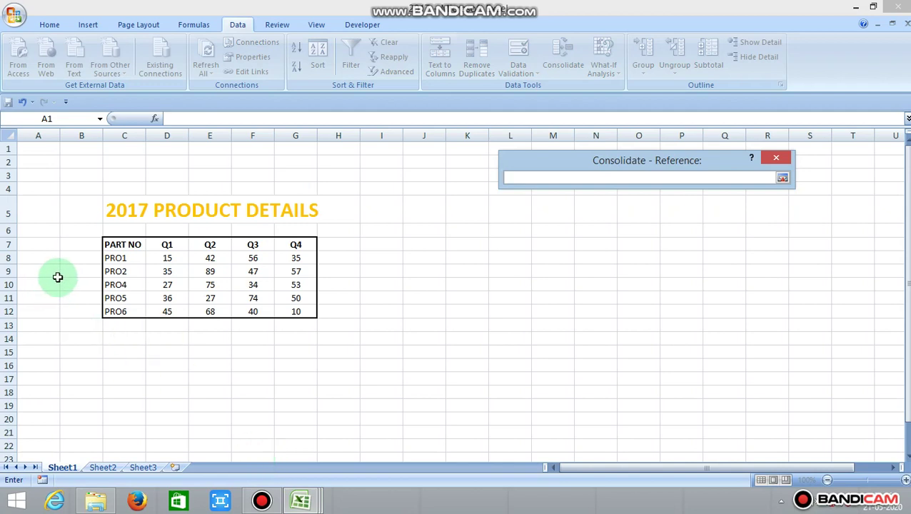
click(114, 245)
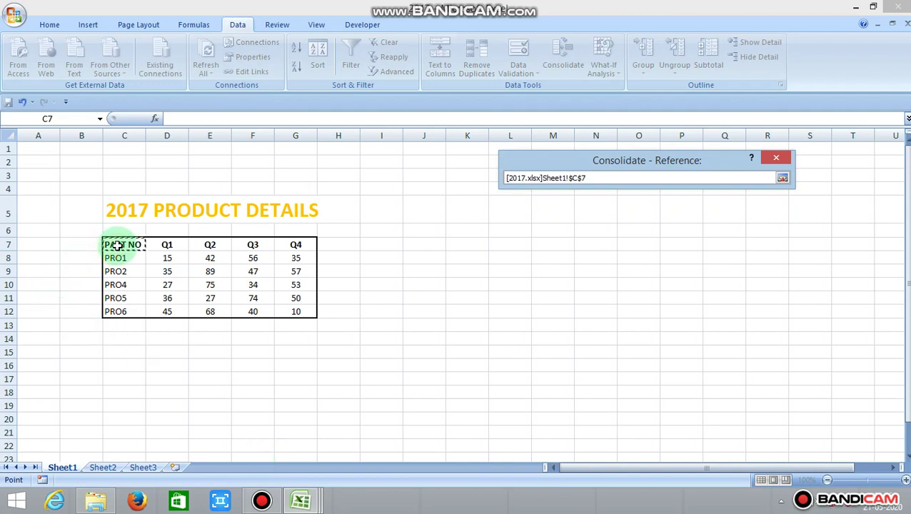
key(shift+Right)
key(shift+Right)
key(shift+Right)
key(shift+Right)
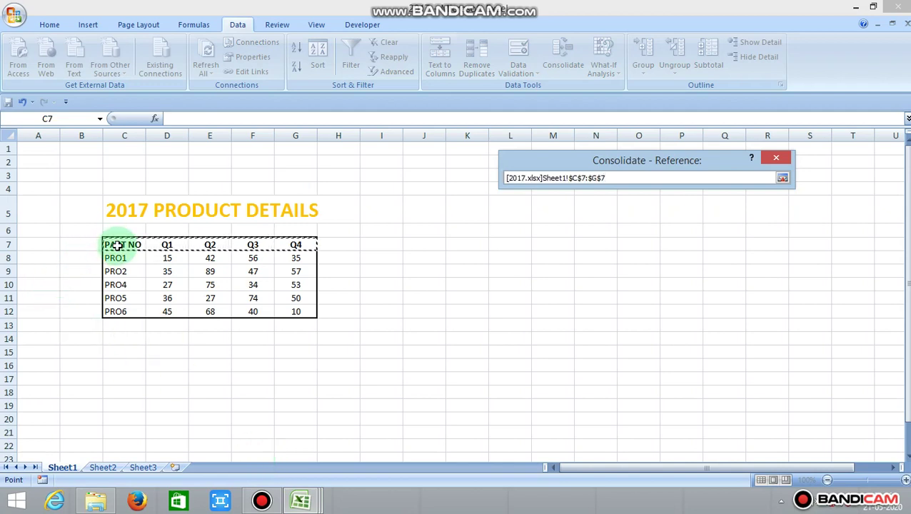
key(shift+Down)
key(shift+Down)
key(shift+Down)
key(shift+Down)
key(shift+Down)
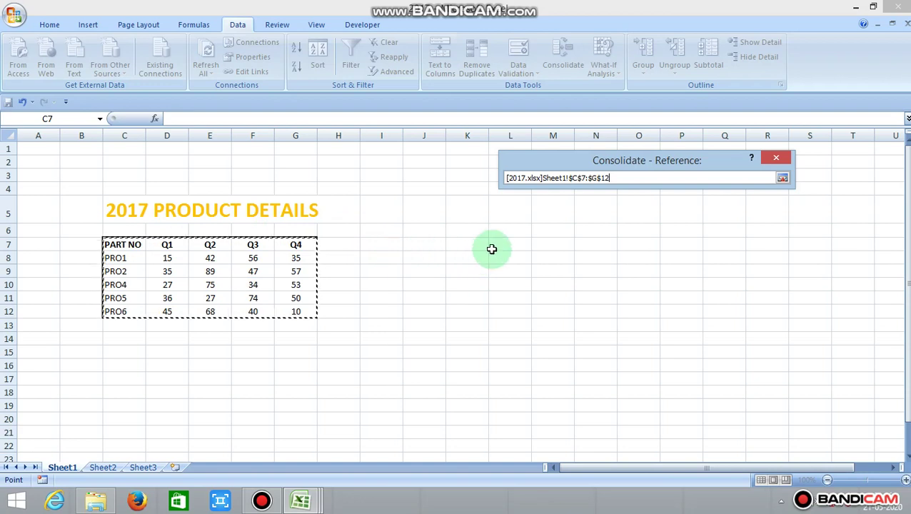
click(782, 178)
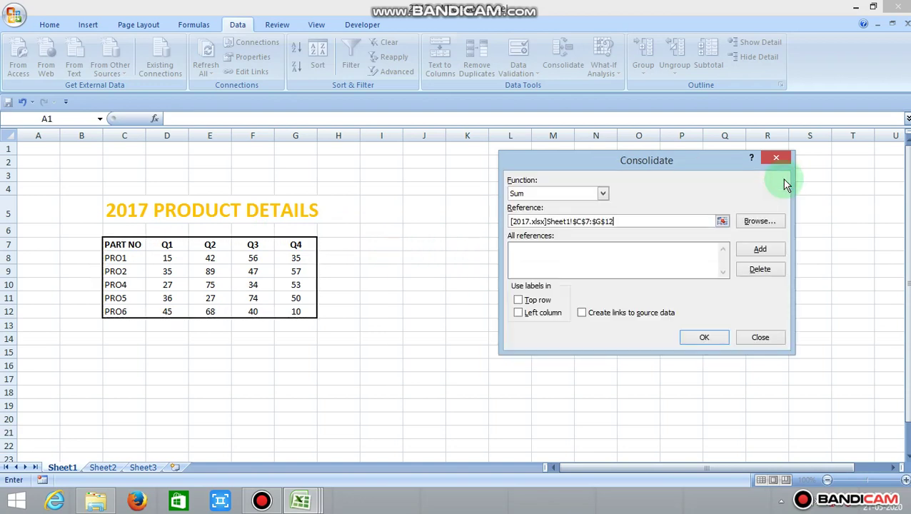
click(763, 249)
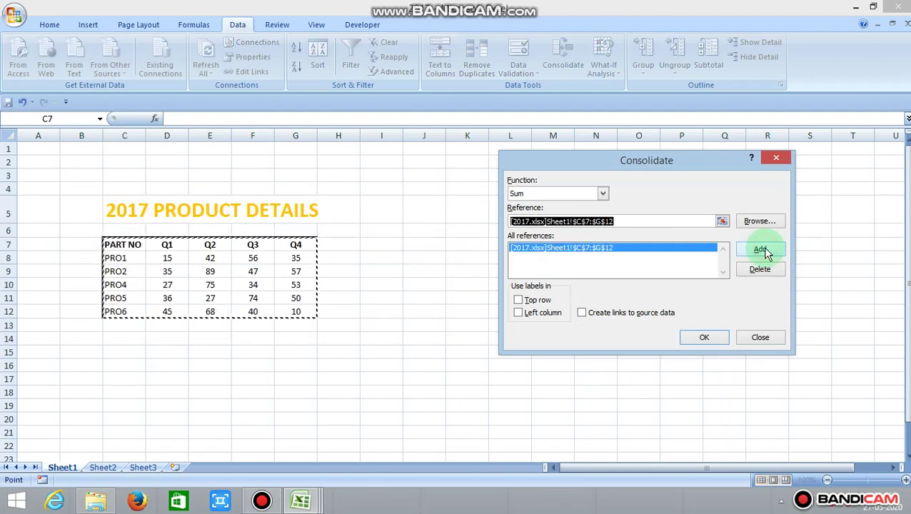
click(680, 219)
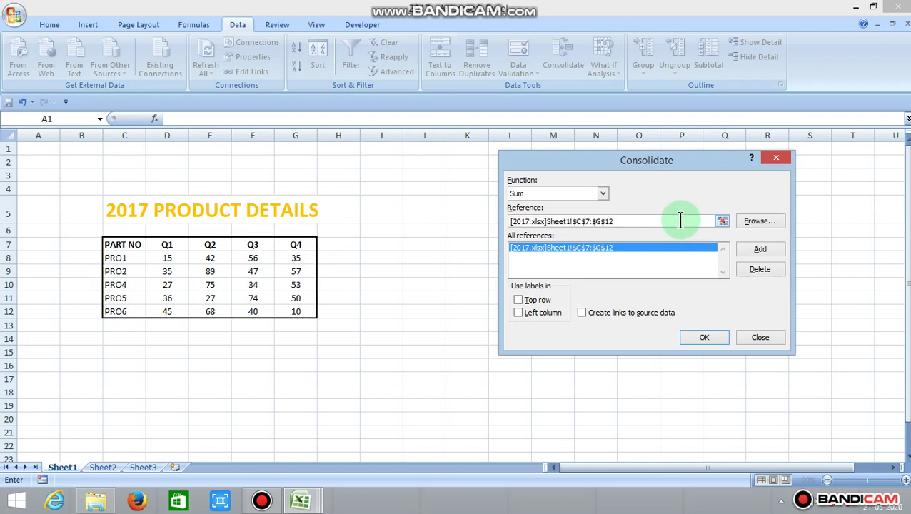
key(BackSpace)
key(BackSpace)
key(BackSpace)
key(BackSpace)
key(BackSpace)
key(BackSpace)
key(BackSpace)
key(BackSpace)
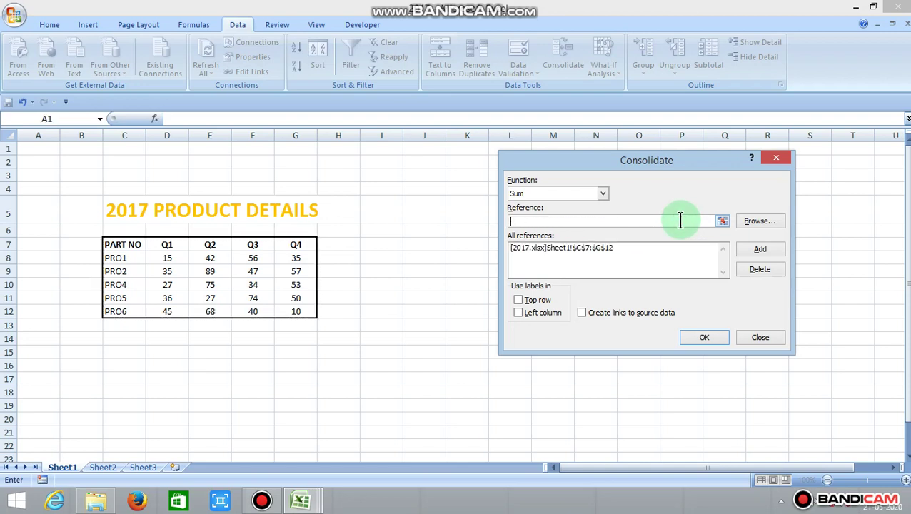
Step: Add the 2018 workbook's Sheet1 range $B$6:$F$10 as a second reference, then clear the Reference box
click(721, 222)
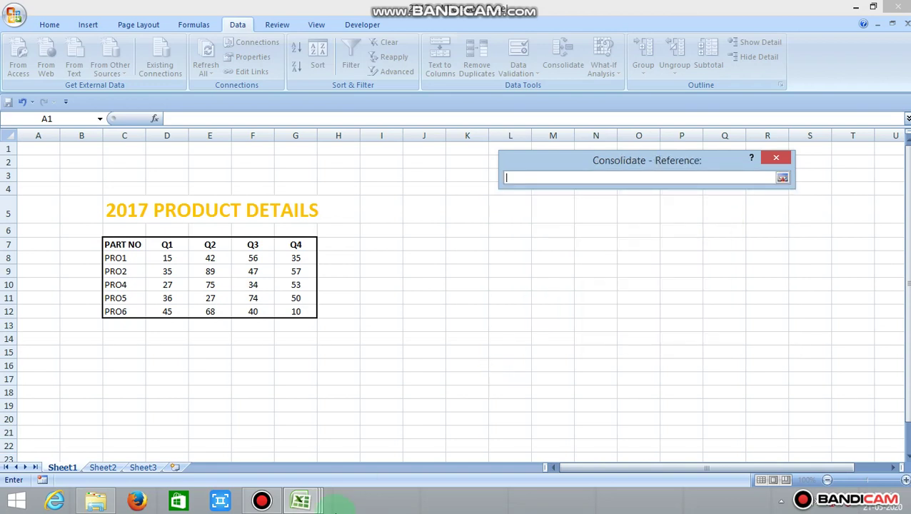
mouse_move(311, 505)
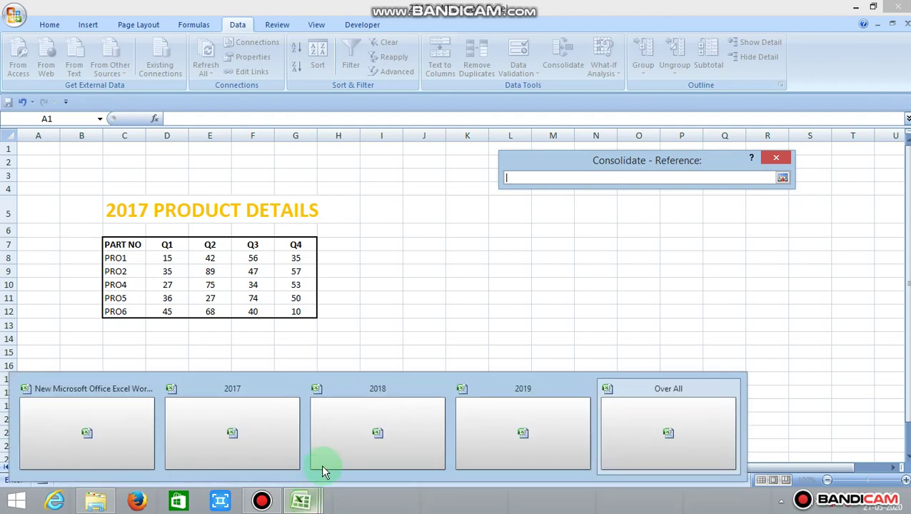
click(331, 448)
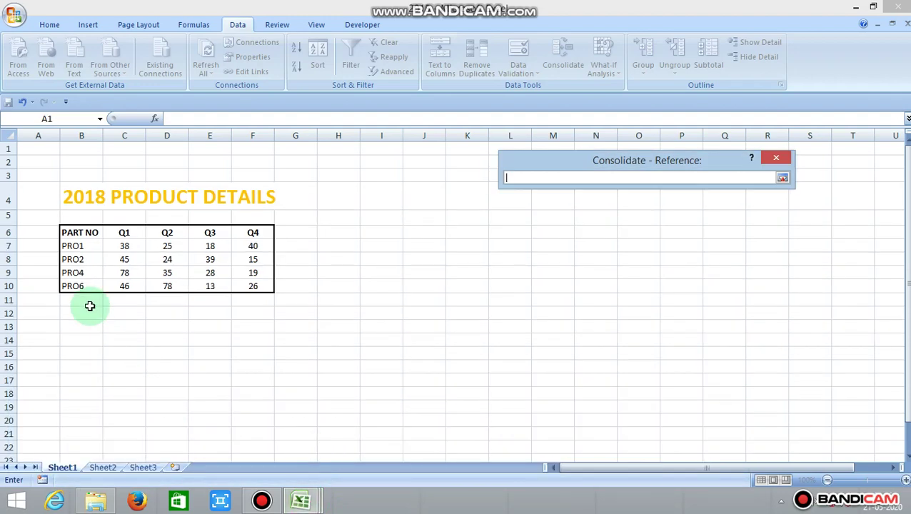
click(64, 232)
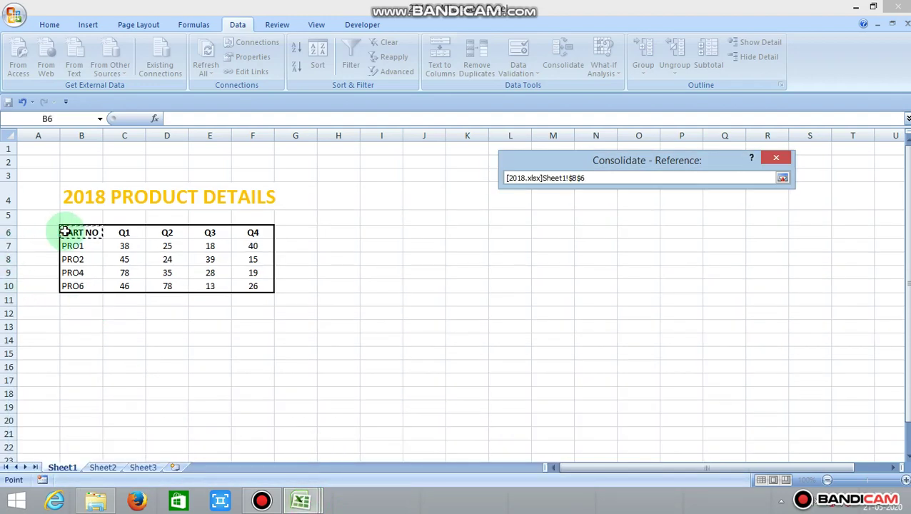
key(shift+Down)
key(shift+Down)
key(shift+Down)
key(shift+Down)
key(shift+Right)
key(shift+Right)
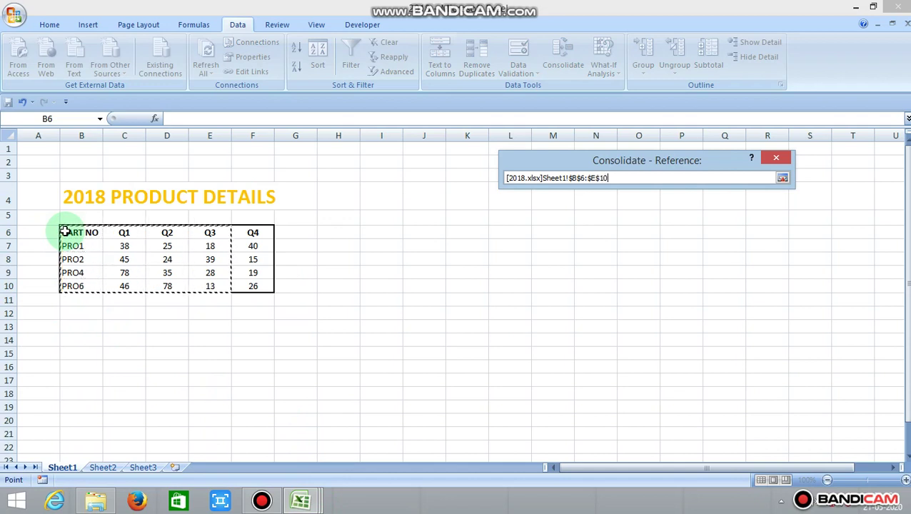
key(shift+Right)
key(shift+Right)
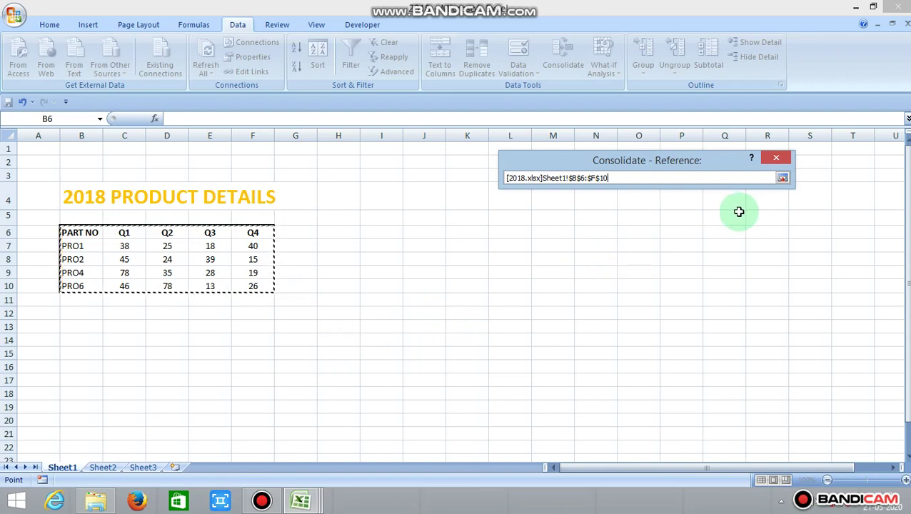
click(783, 178)
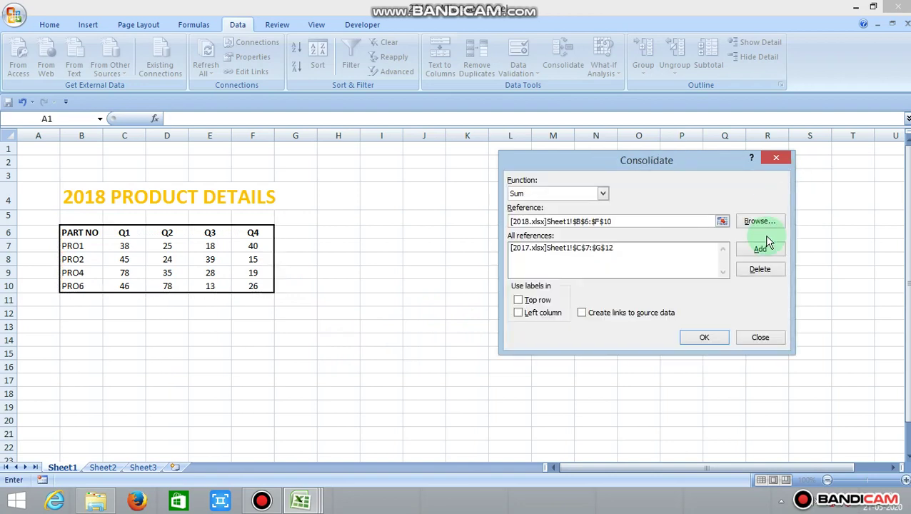
click(768, 250)
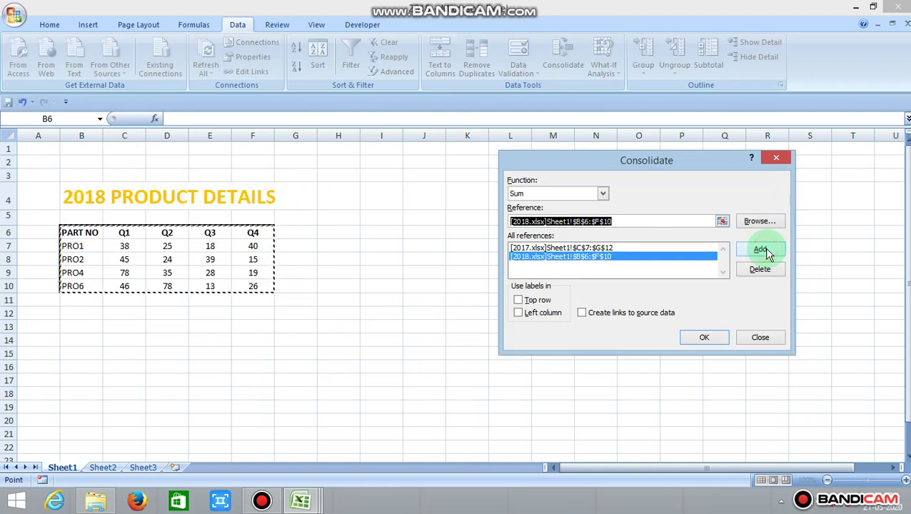
click(681, 221)
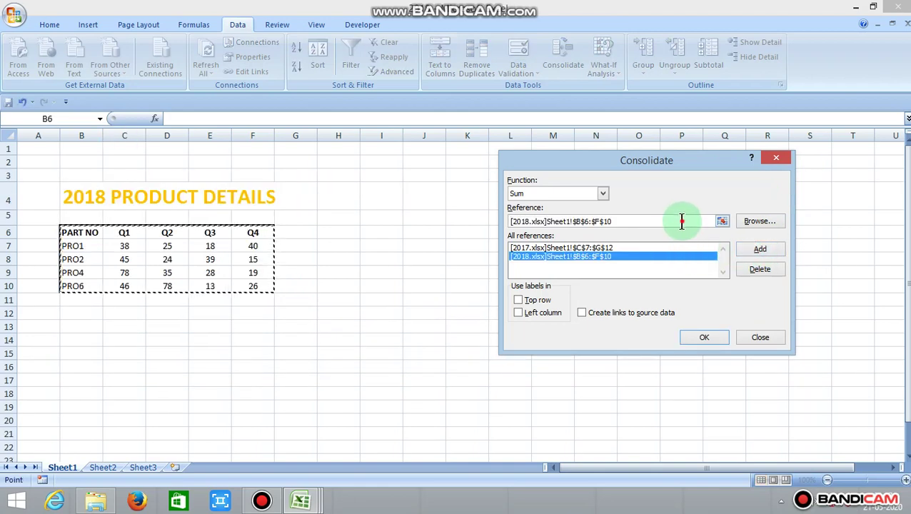
key(BackSpace)
key(BackSpace)
key(BackSpace)
key(BackSpace)
key(BackSpace)
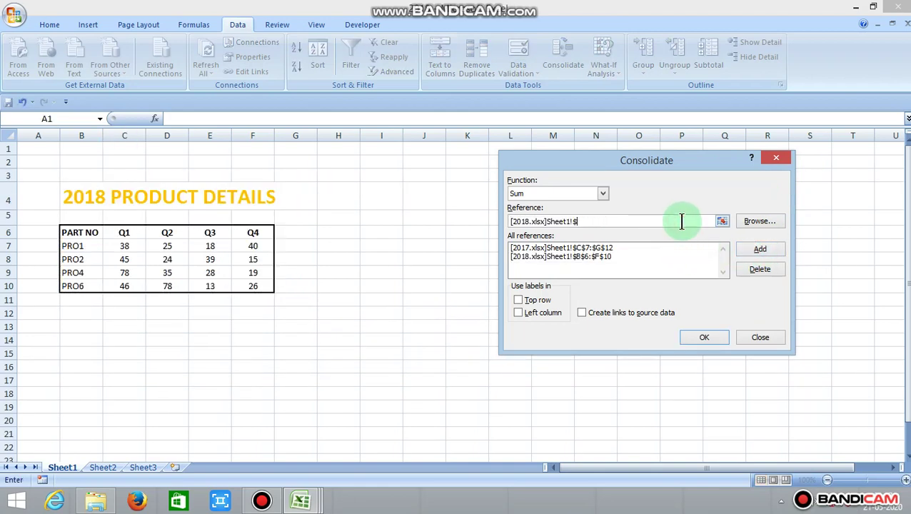
key(BackSpace)
key(BackSpace)
key(BackSpace)
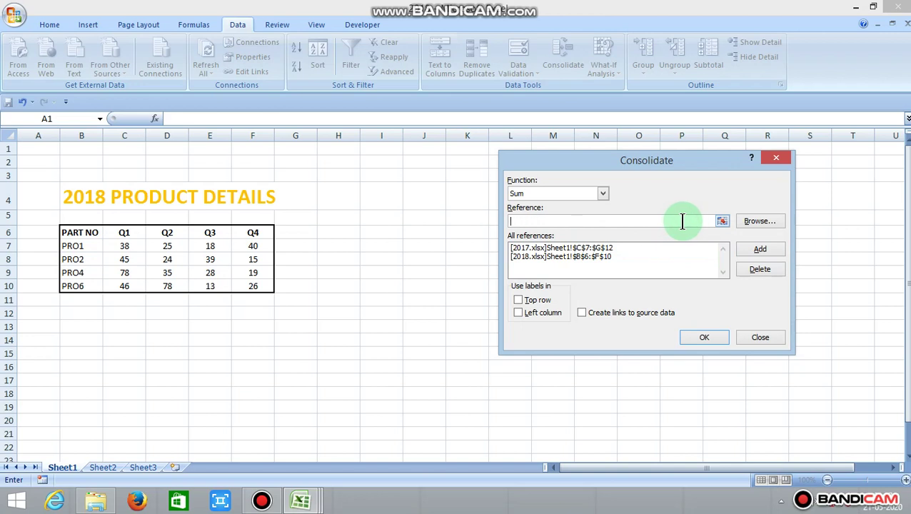
Step: Add the 2019 workbook's Sheet1 range $B$7:$F$11 as the third consolidation reference
click(722, 221)
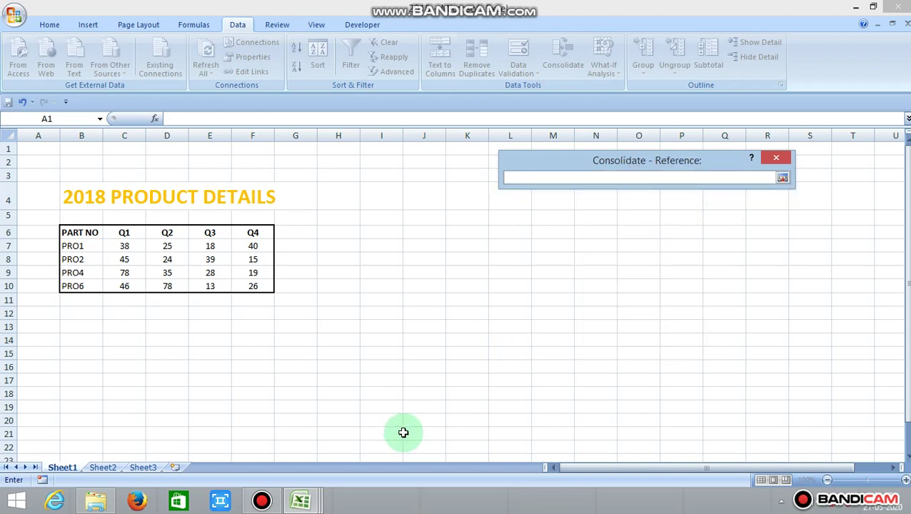
mouse_move(309, 505)
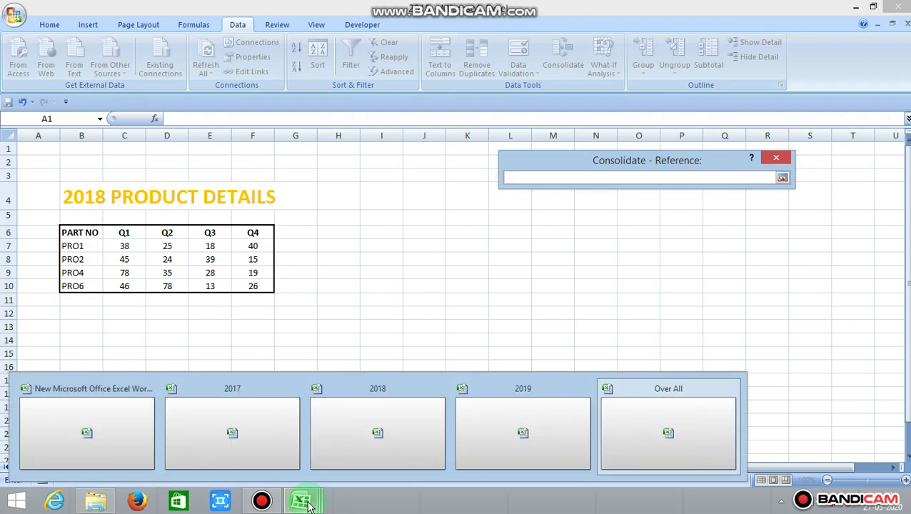
click(494, 449)
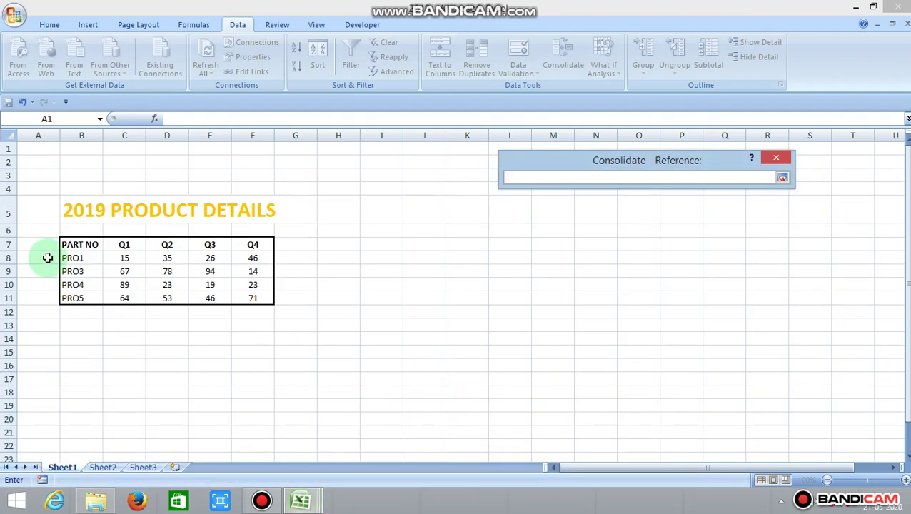
click(74, 246)
key(shift+Down)
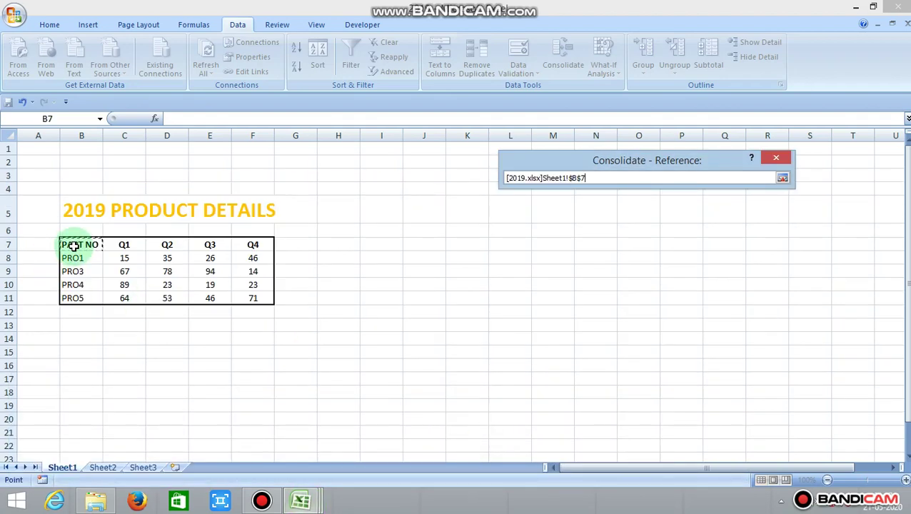
key(shift+Down)
key(shift+Down)
key(shift+Down)
key(shift+Right)
key(shift+Right)
key(shift+Right)
key(shift+Right)
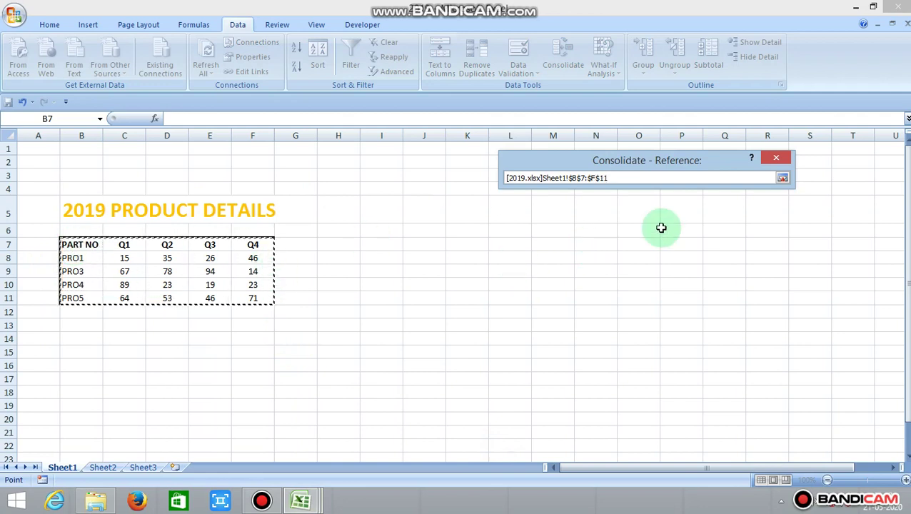
click(782, 178)
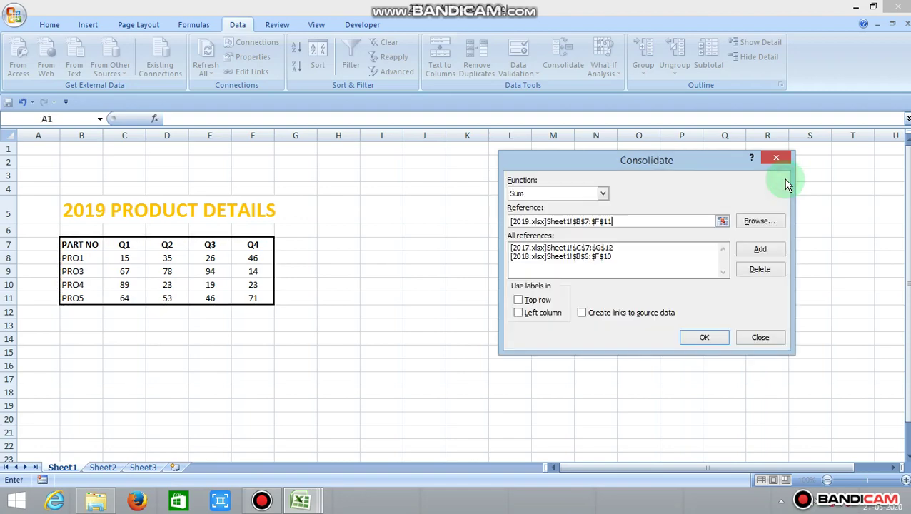
click(776, 252)
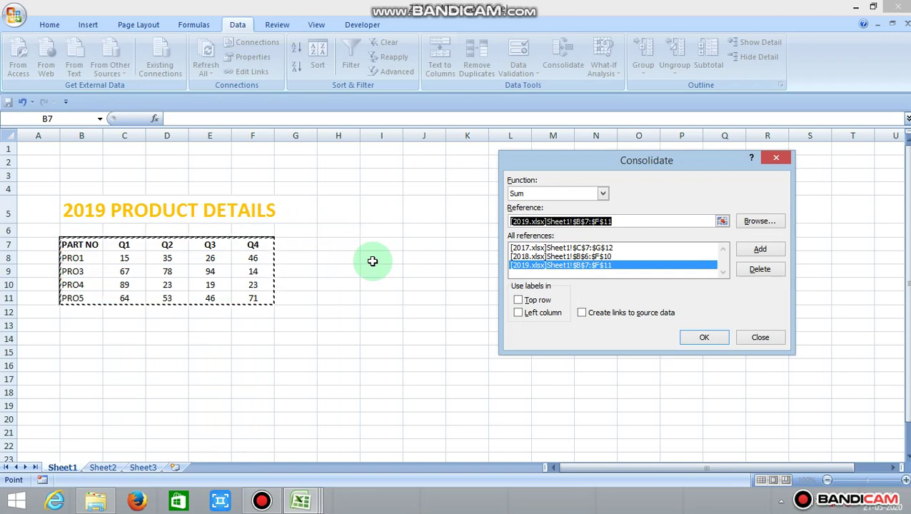
Step: Enable Top row, Left column and Create links to source data, then run the consolidation
click(518, 299)
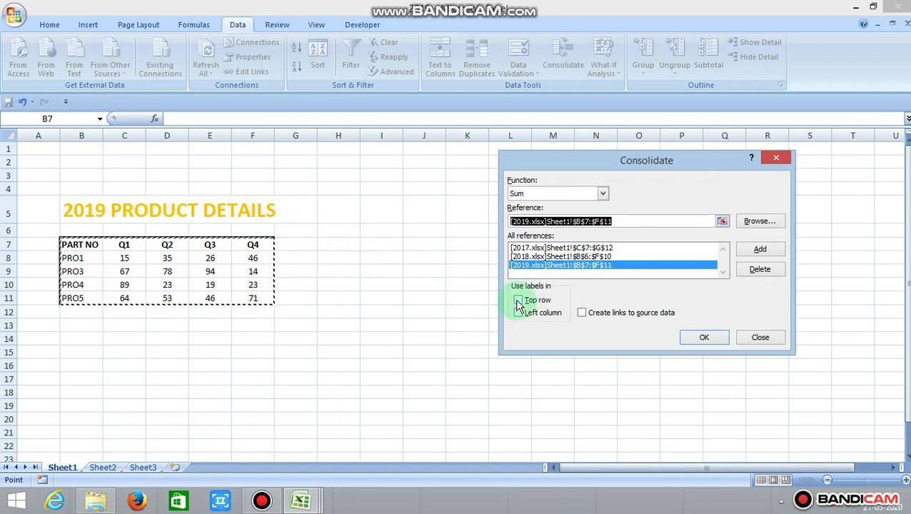
click(519, 314)
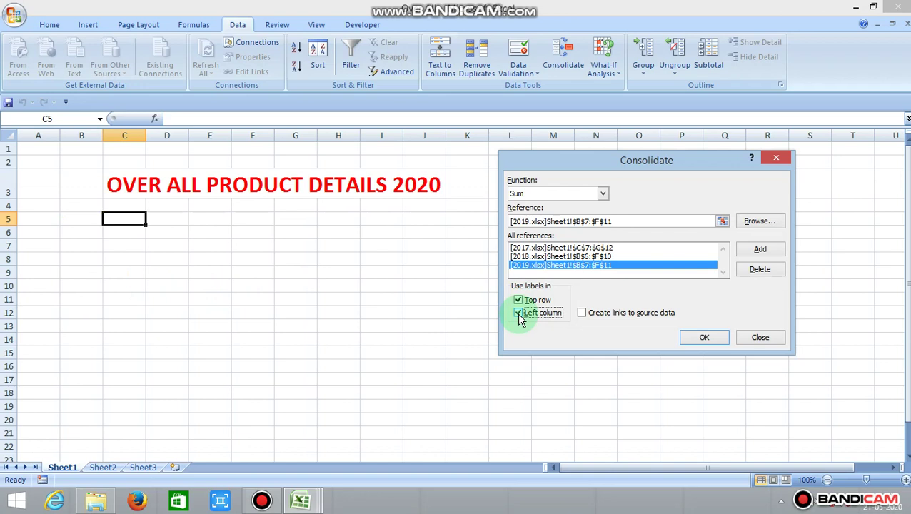
click(581, 314)
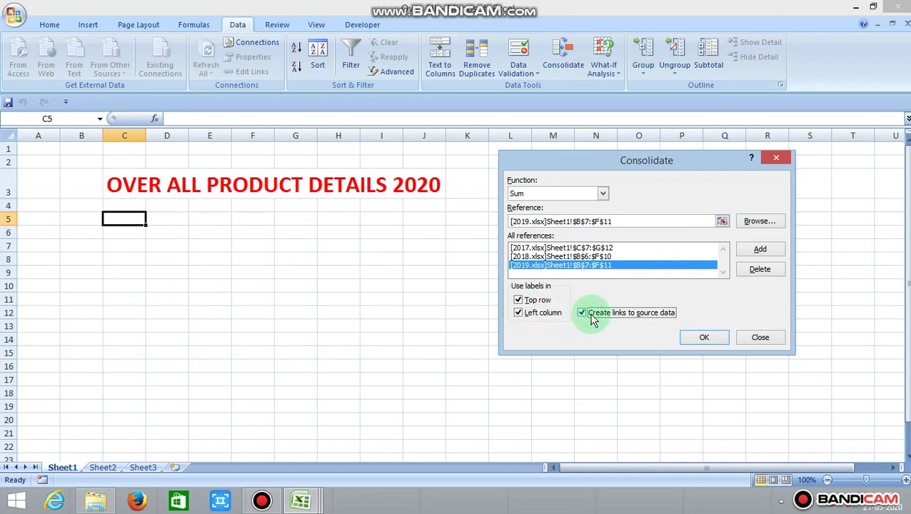
click(699, 337)
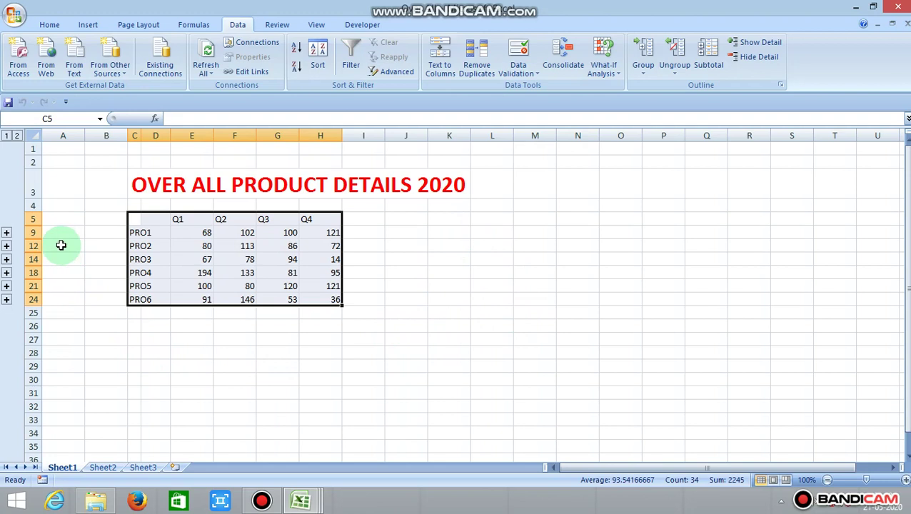
Step: Expand the PRO1–PRO6 outline groups to reveal each year's detail rows
click(6, 233)
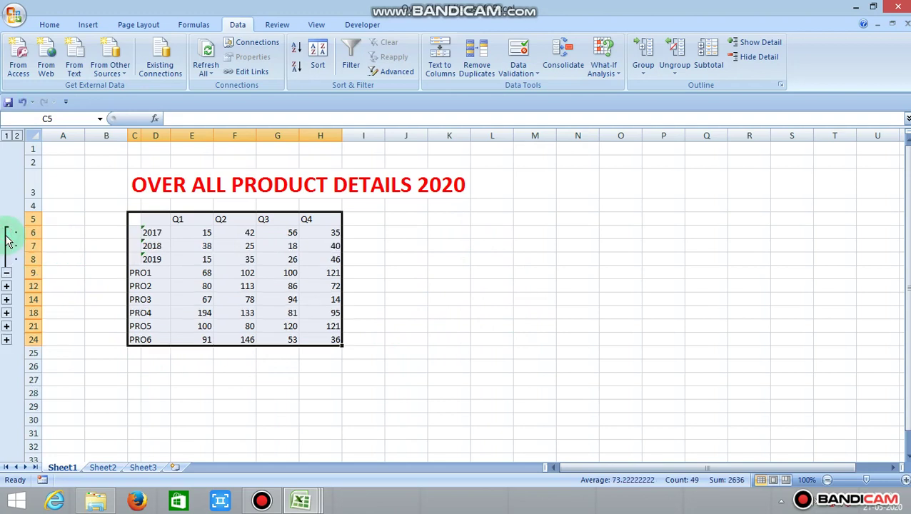
click(6, 286)
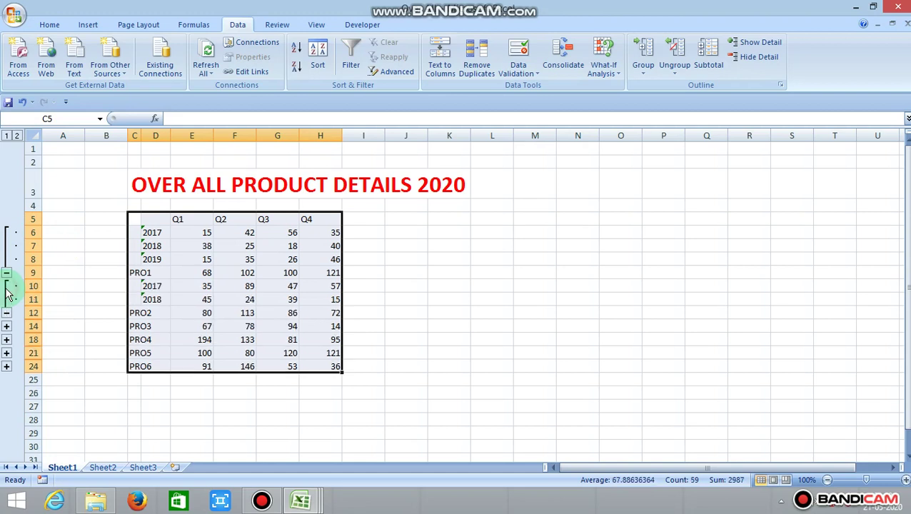
click(7, 326)
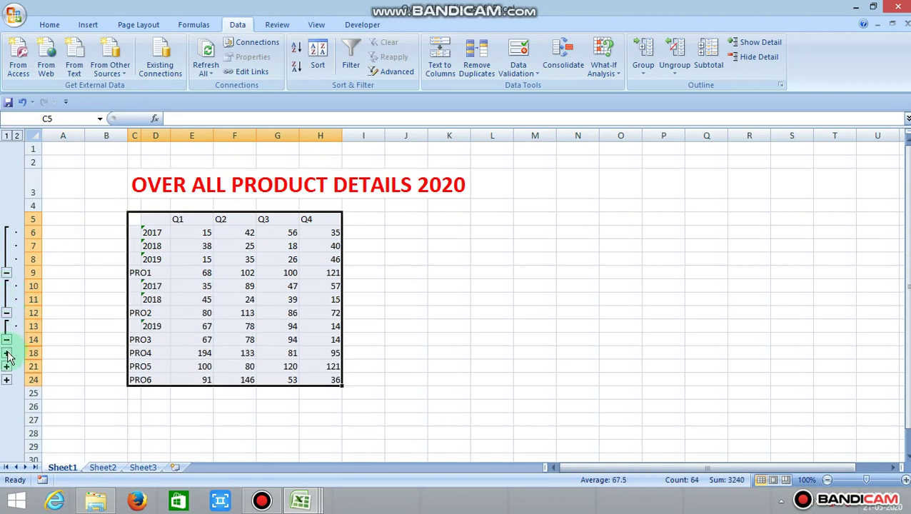
click(6, 353)
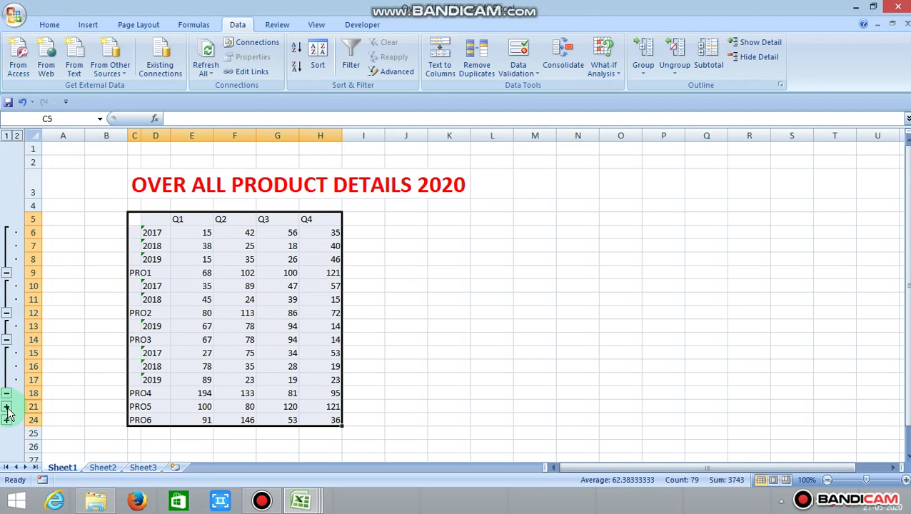
click(5, 406)
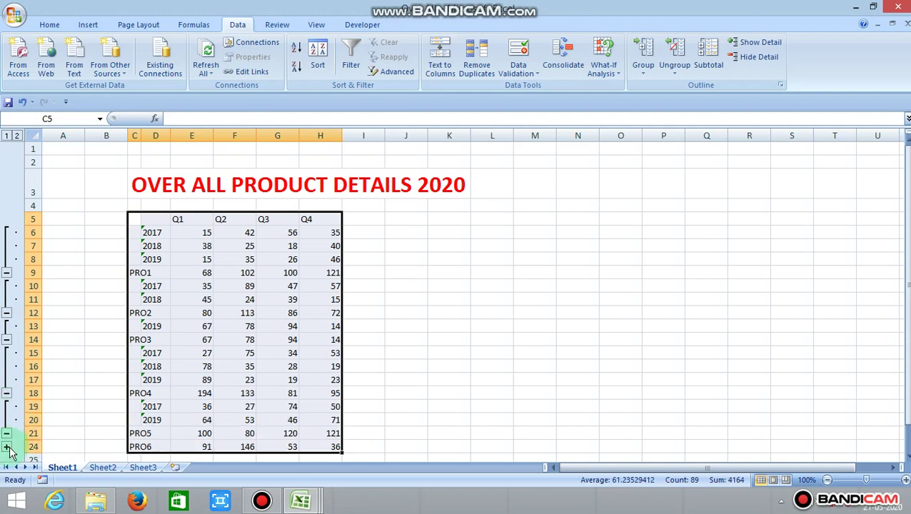
click(7, 447)
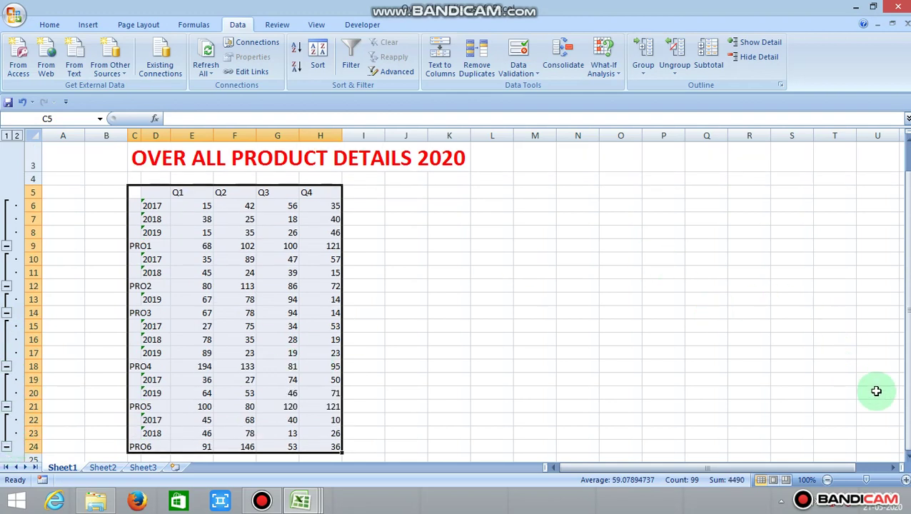
click(906, 457)
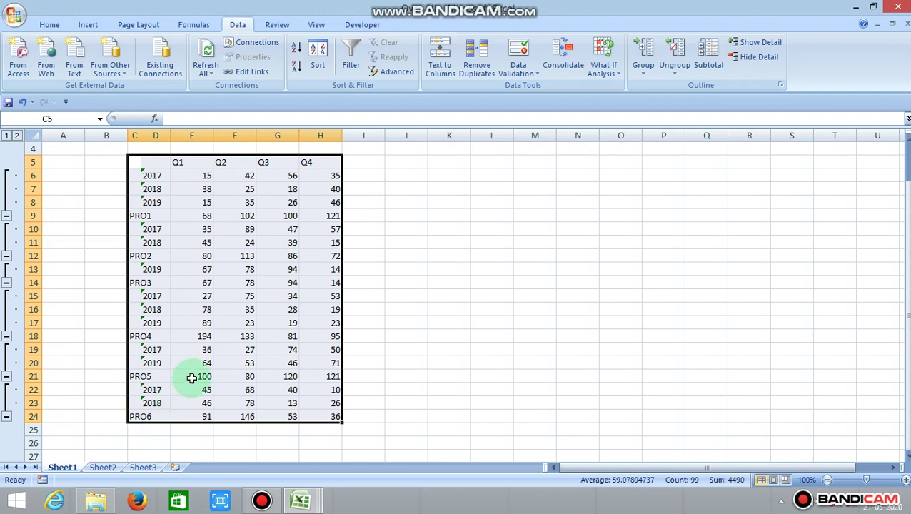
Step: Collapse all six product groups from PRO6 back up to PRO1
click(7, 418)
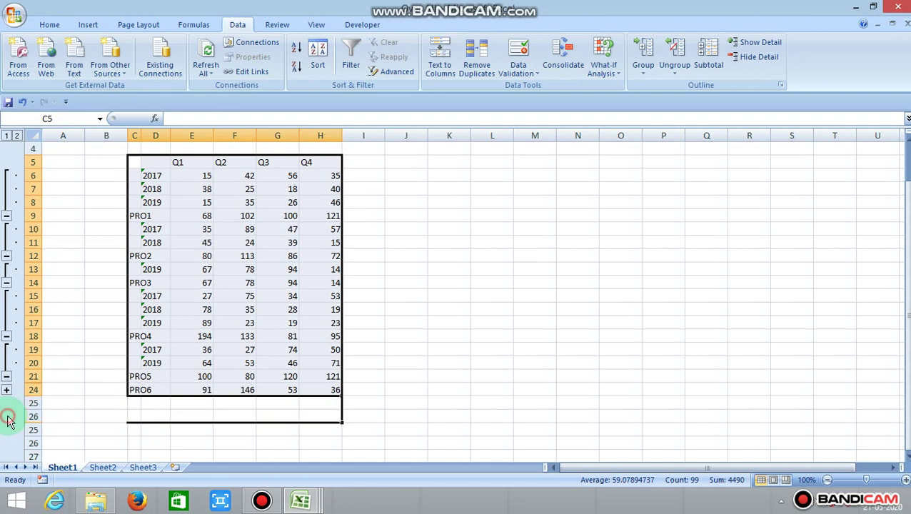
click(6, 376)
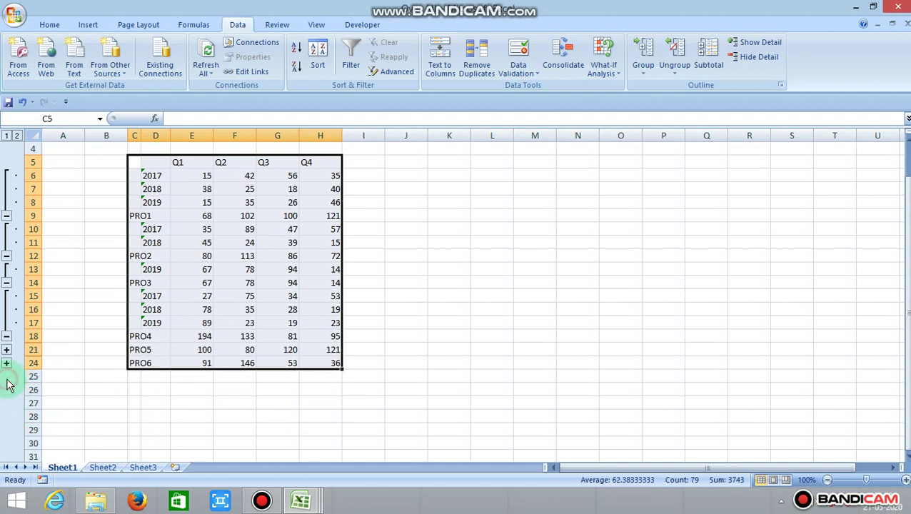
click(7, 336)
click(6, 282)
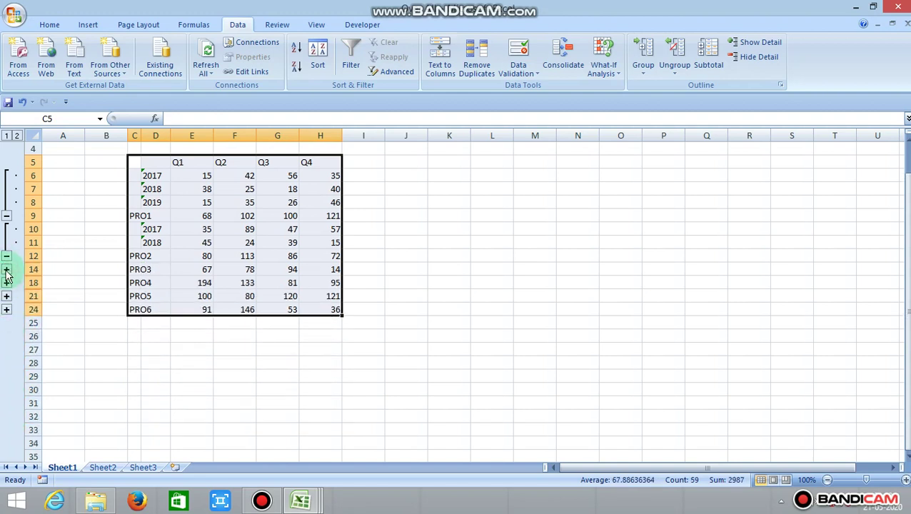
click(6, 255)
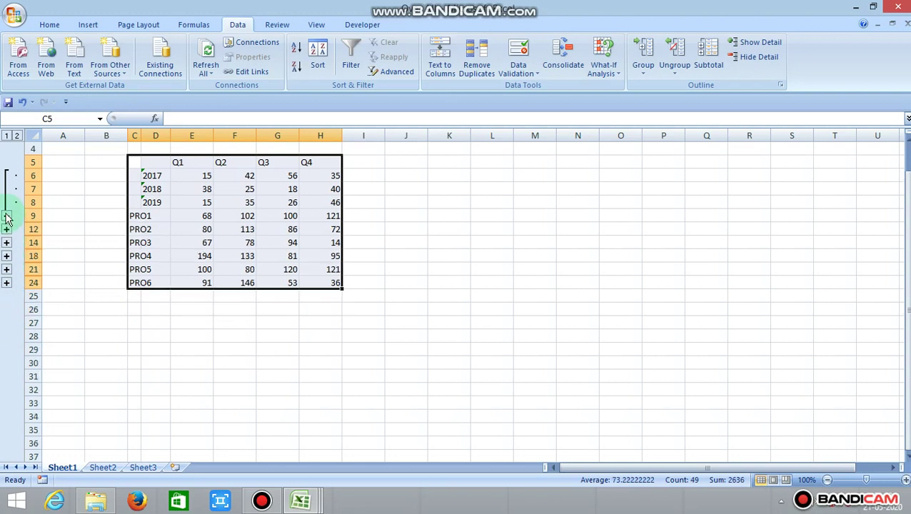
click(7, 216)
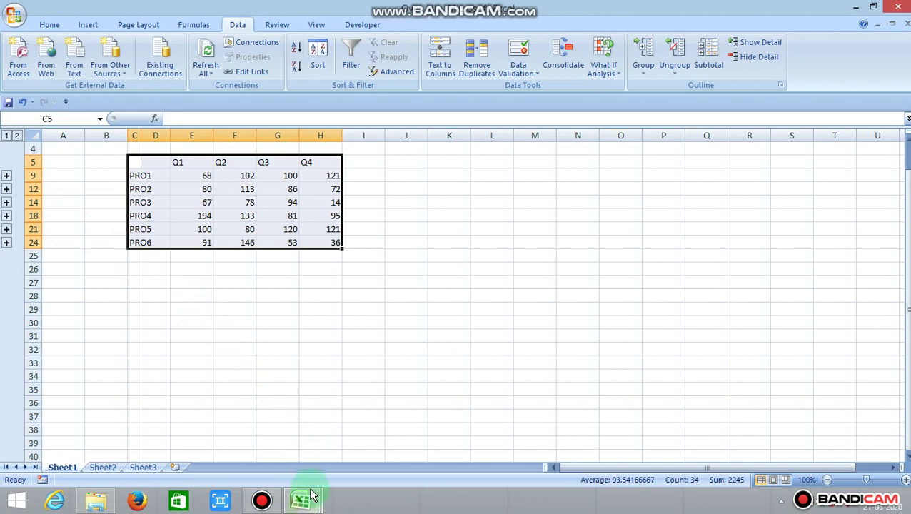
Step: In the 2017 workbook, change PRO6's Q4 value in cell G12 from 10 to 25
mouse_move(301, 499)
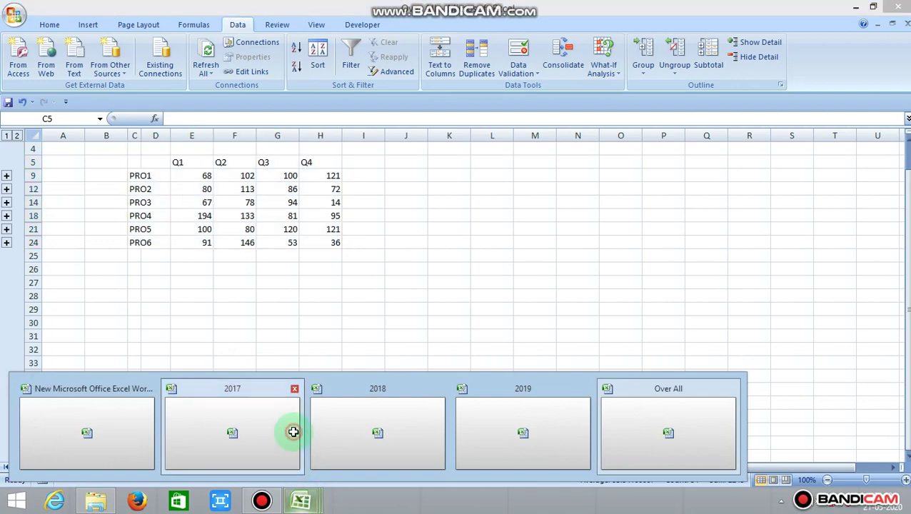
click(293, 431)
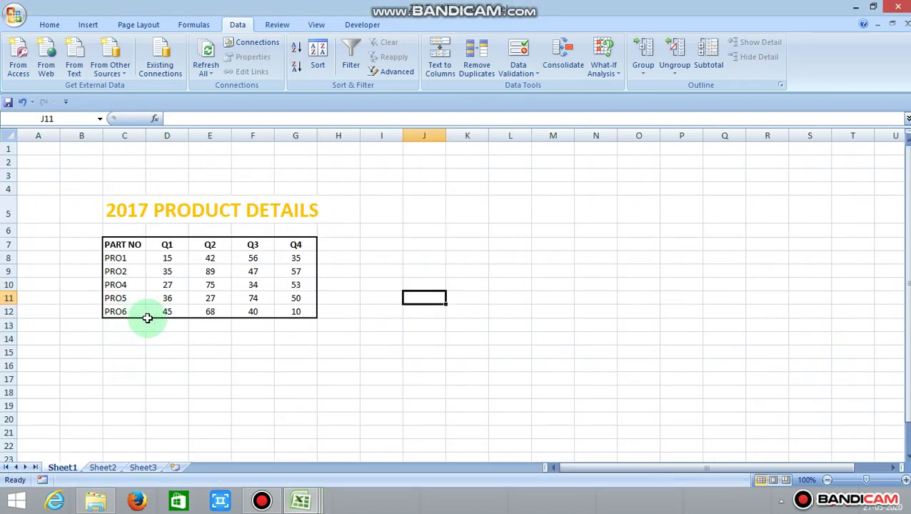
click(304, 313)
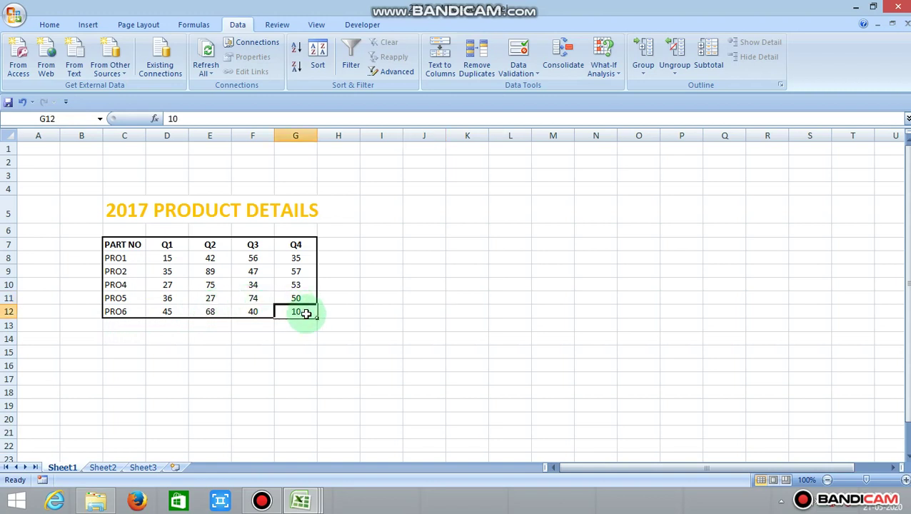
key(BackSpace)
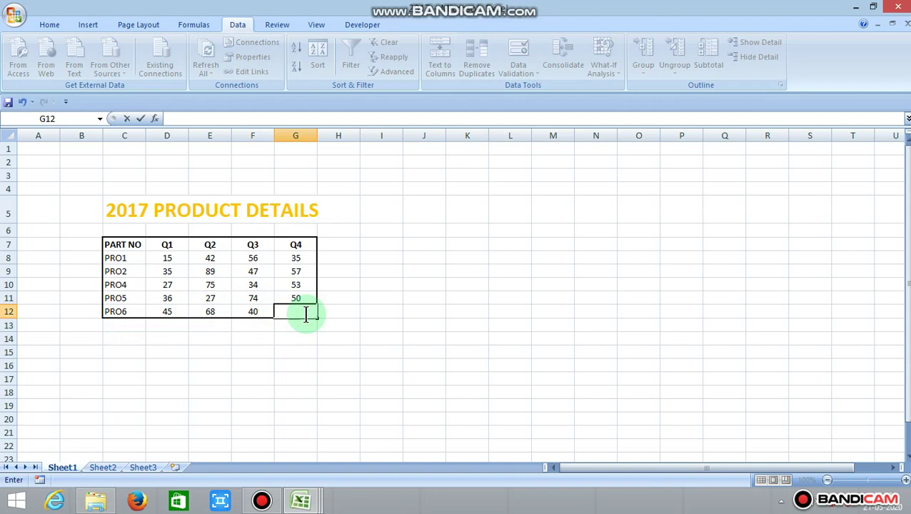
text(25)
click(365, 312)
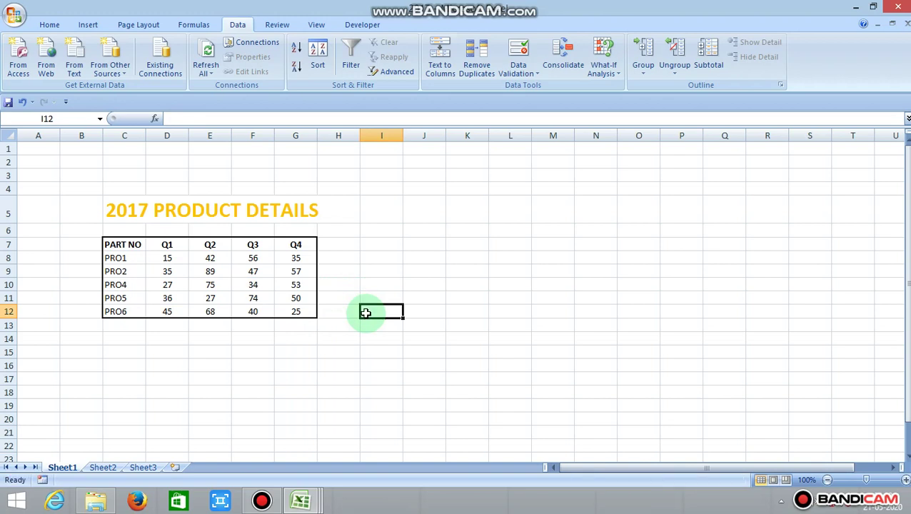
Step: In Over All, expand PRO6 to check H22's link and the updated Q4 total of 51, then collapse it
mouse_move(307, 503)
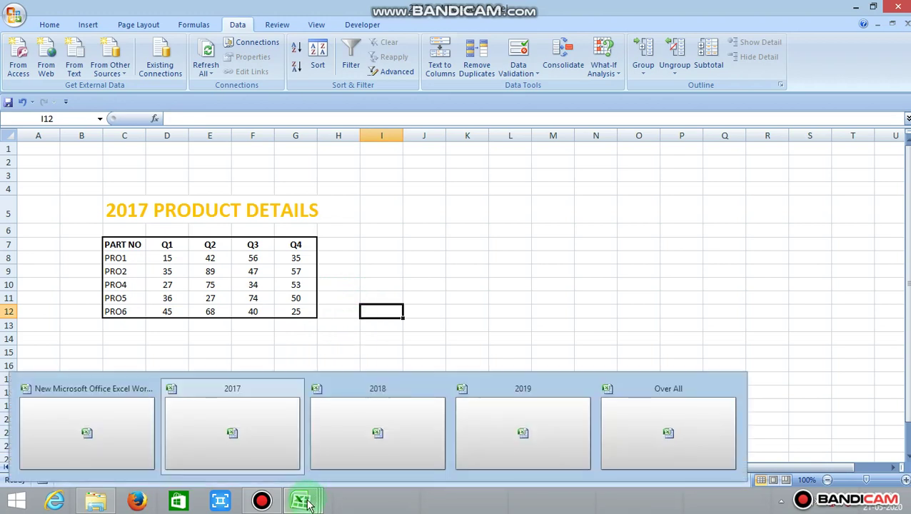
click(649, 428)
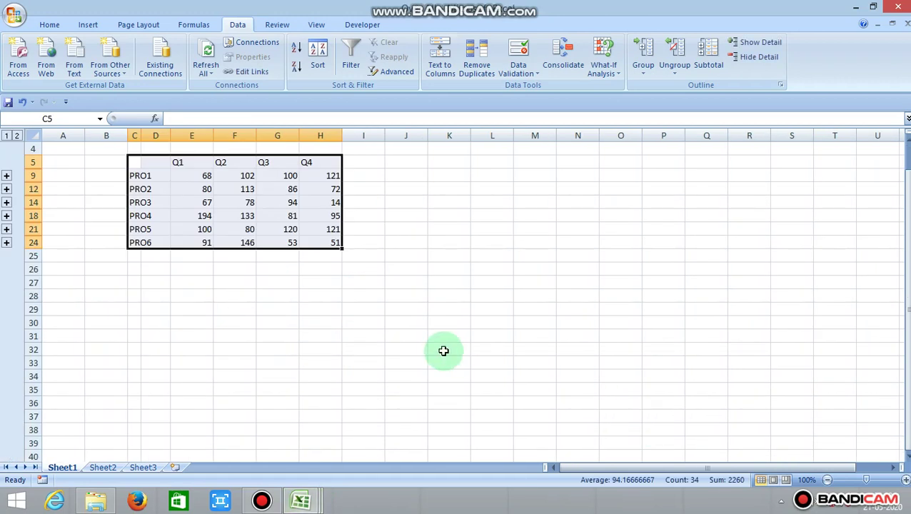
click(6, 243)
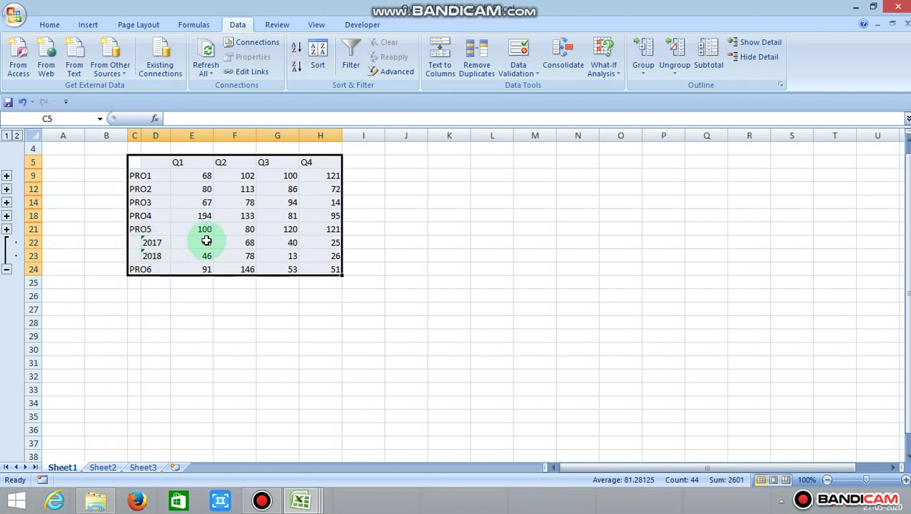
click(334, 242)
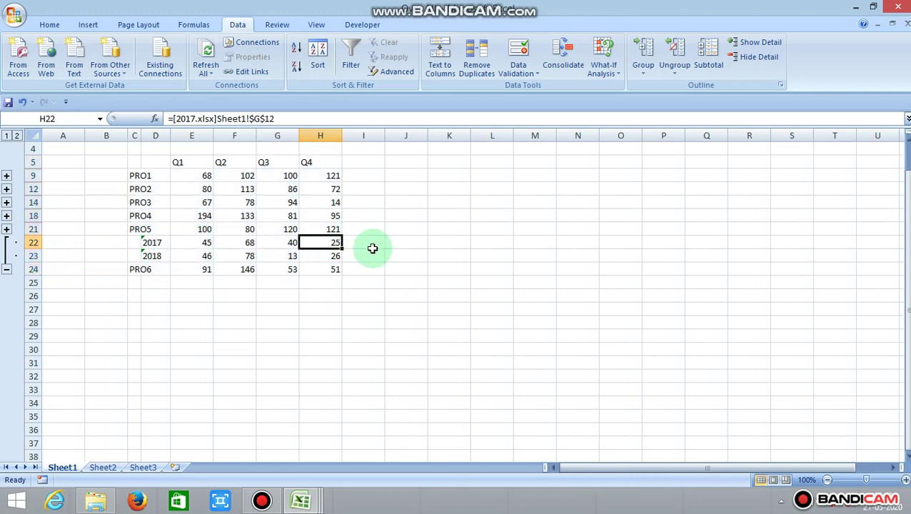
click(4, 271)
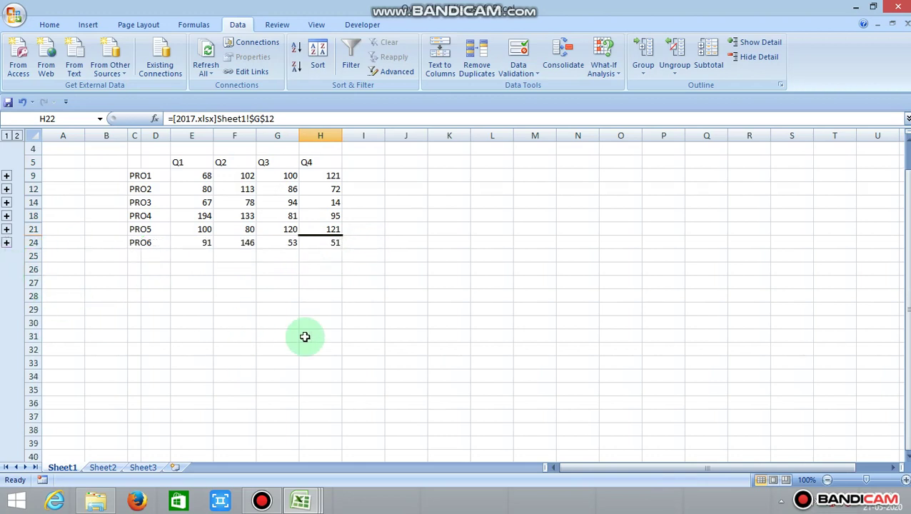
scroll(457, 286, up, 1)
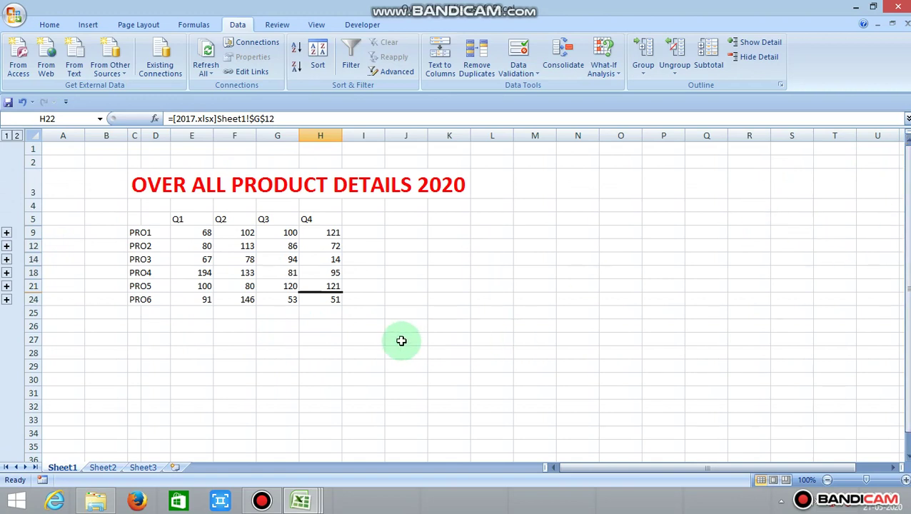
click(375, 312)
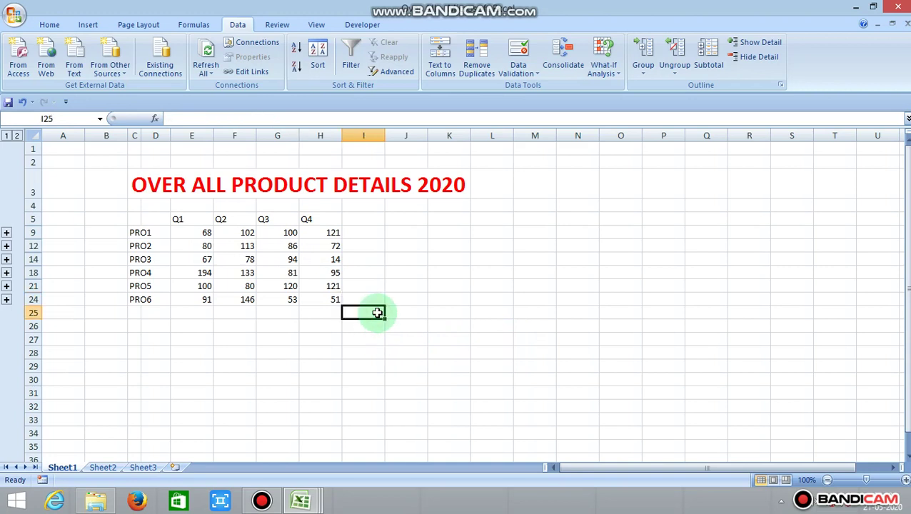